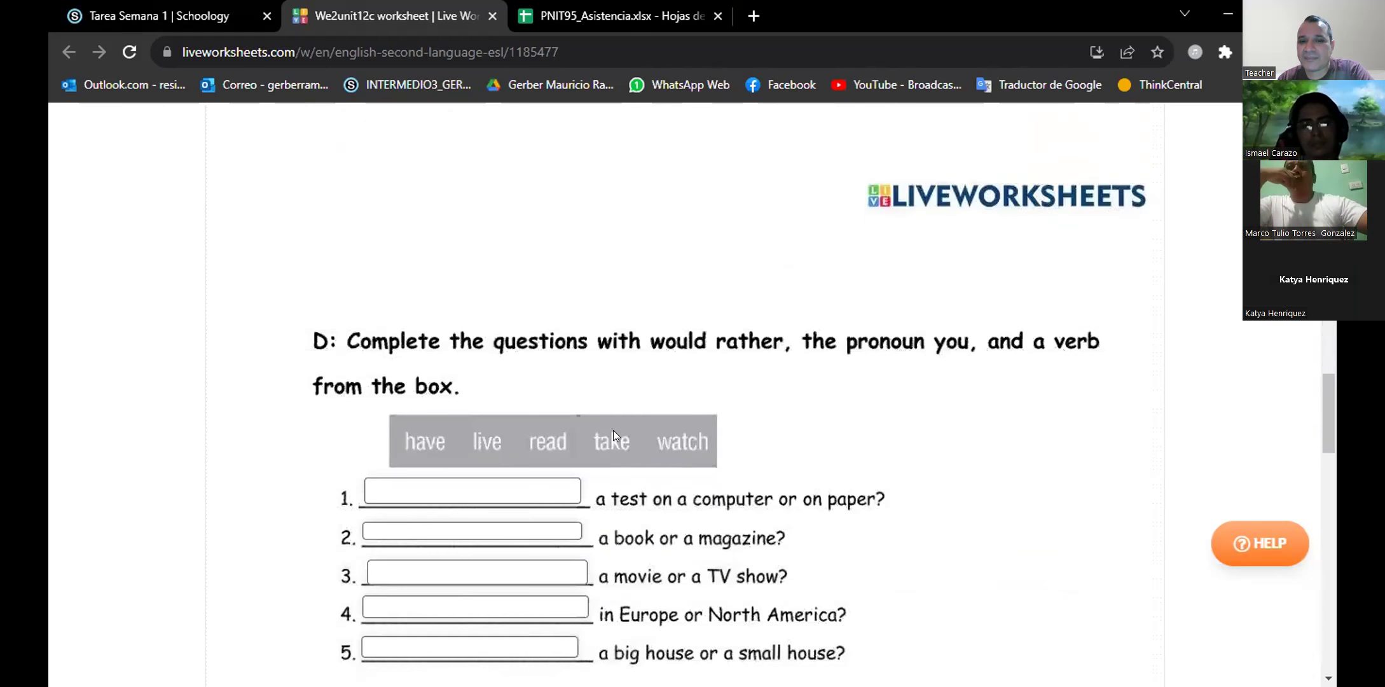
- Look through the We2unit12c worksheet, from its title details to sections A, B, C and D on would rather
{"action": "scroll", "coordinate": [644, 451], "scroll_direction": "up", "scroll_amount": 10}
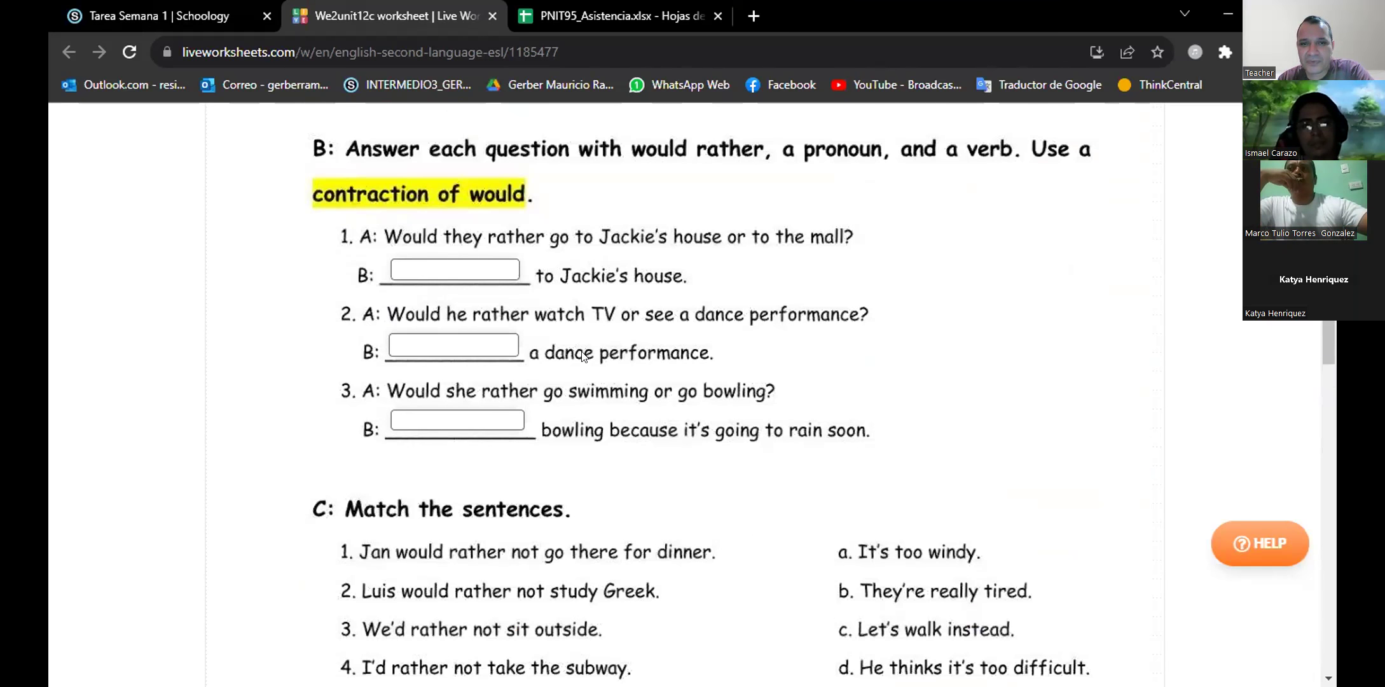
{"action": "scroll", "coordinate": [452, 288], "scroll_direction": "up", "scroll_amount": 3}
{"action": "scroll", "coordinate": [643, 364], "scroll_direction": "up", "scroll_amount": 8}
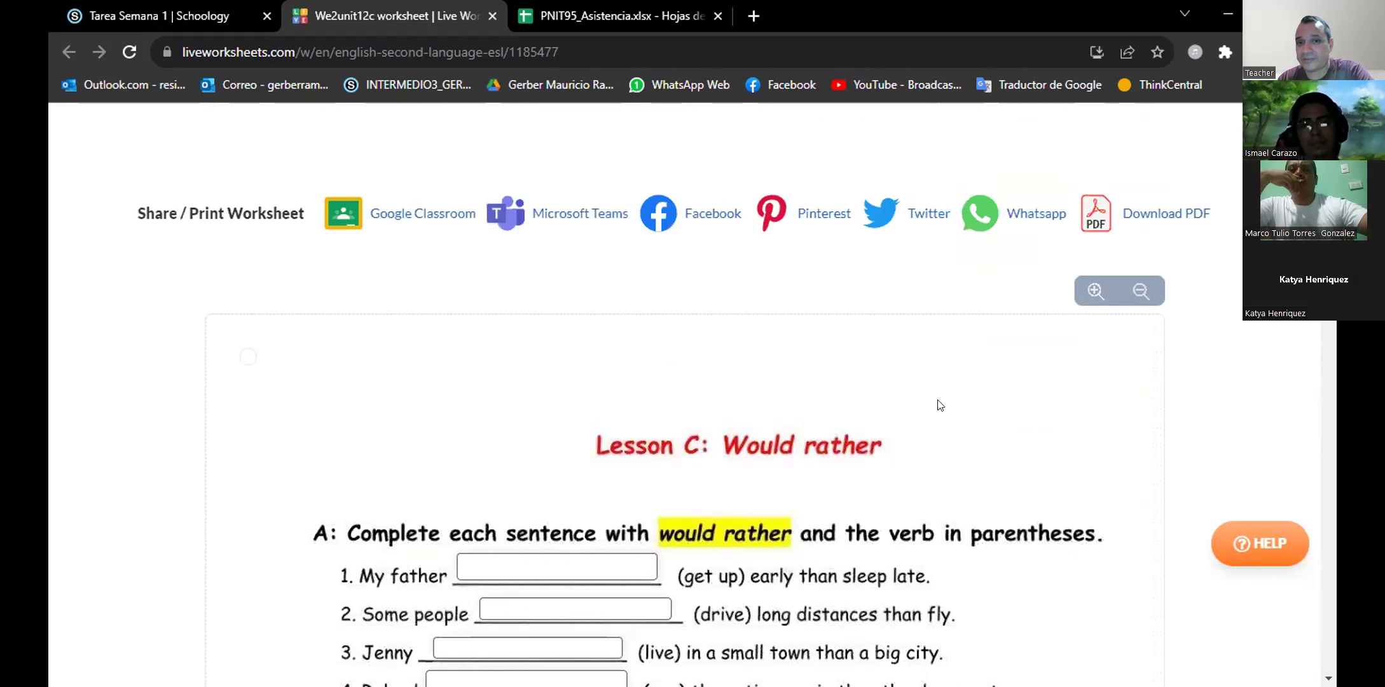
{"action": "scroll", "coordinate": [940, 405], "scroll_direction": "down", "scroll_amount": 4}
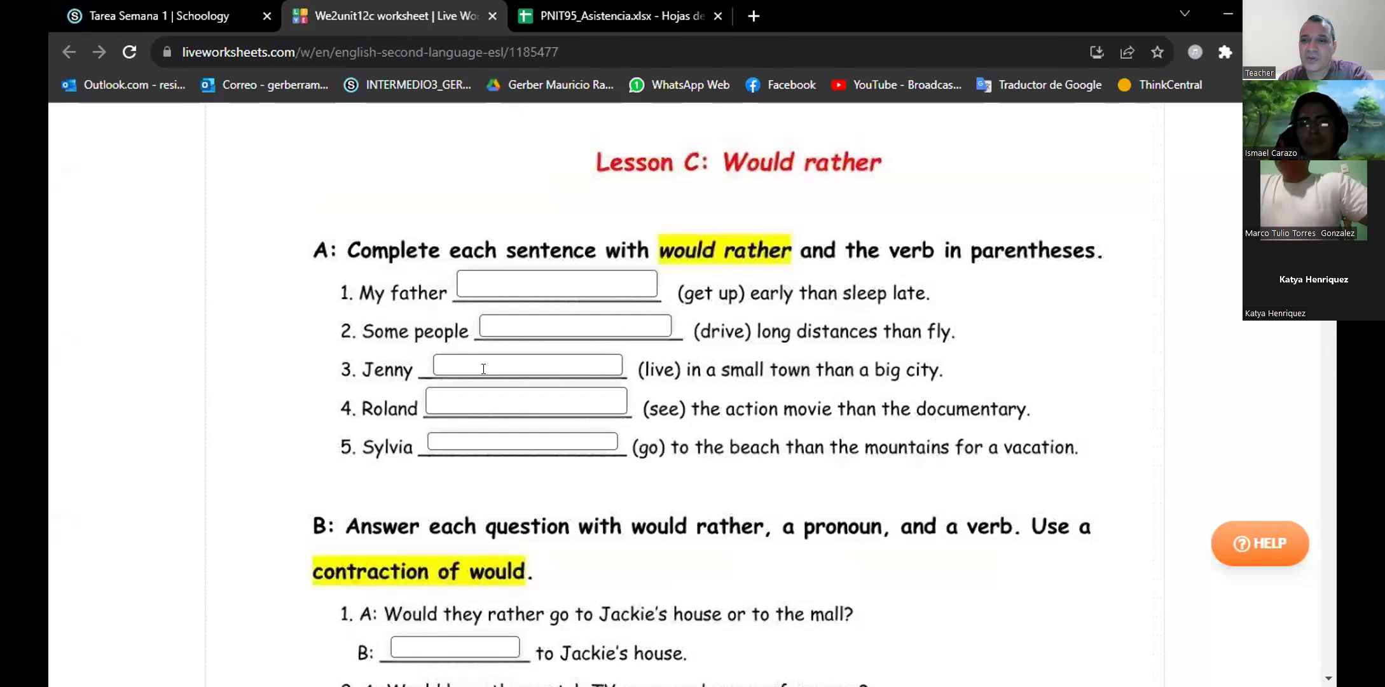
{"action": "scroll", "coordinate": [483, 368], "scroll_direction": "up", "scroll_amount": 4}
{"action": "scroll", "coordinate": [484, 368], "scroll_direction": "up", "scroll_amount": 6}
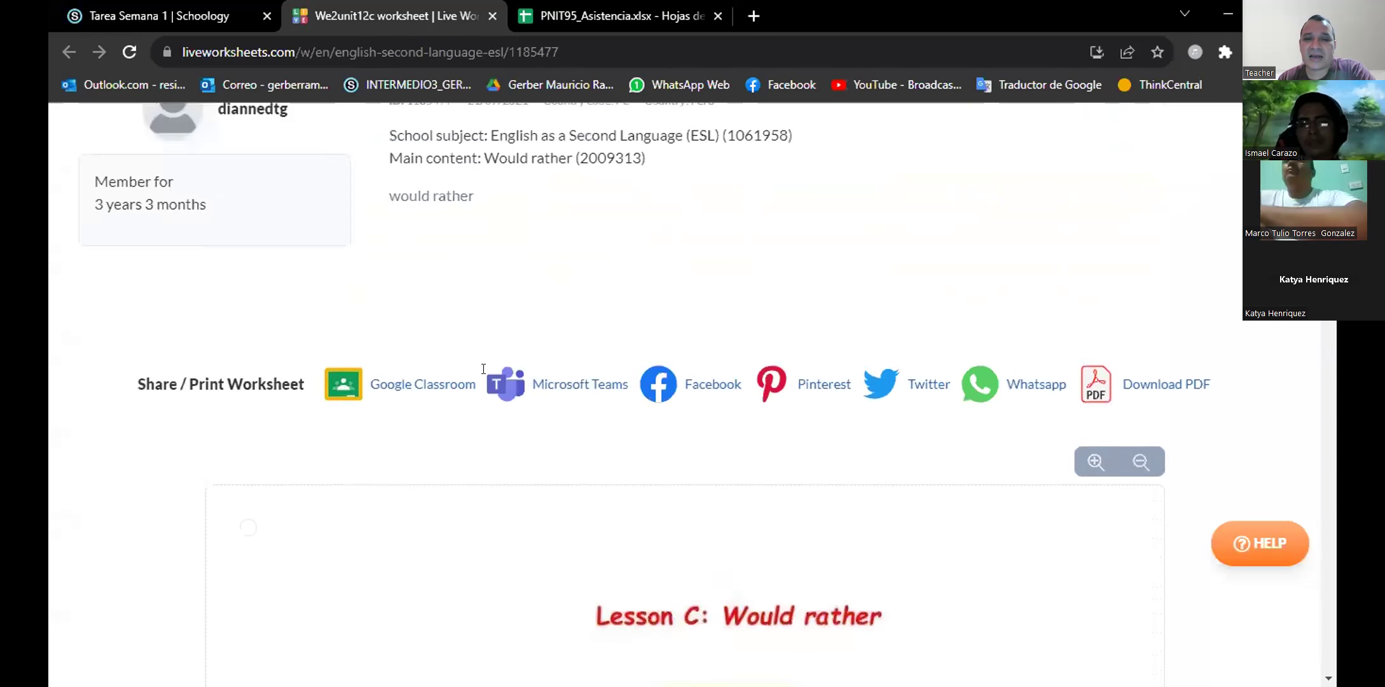
{"action": "scroll", "coordinate": [487, 373], "scroll_direction": "up", "scroll_amount": 3}
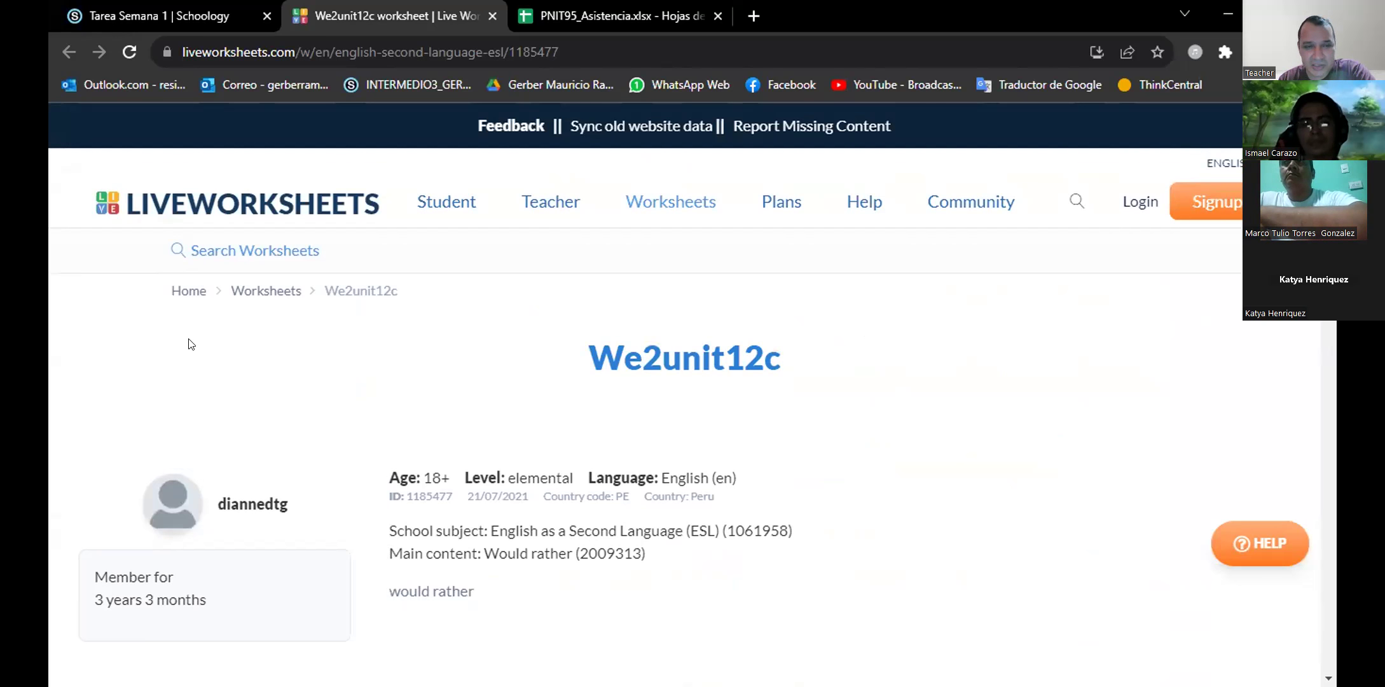
{"action": "scroll", "coordinate": [555, 372], "scroll_direction": "down", "scroll_amount": 10}
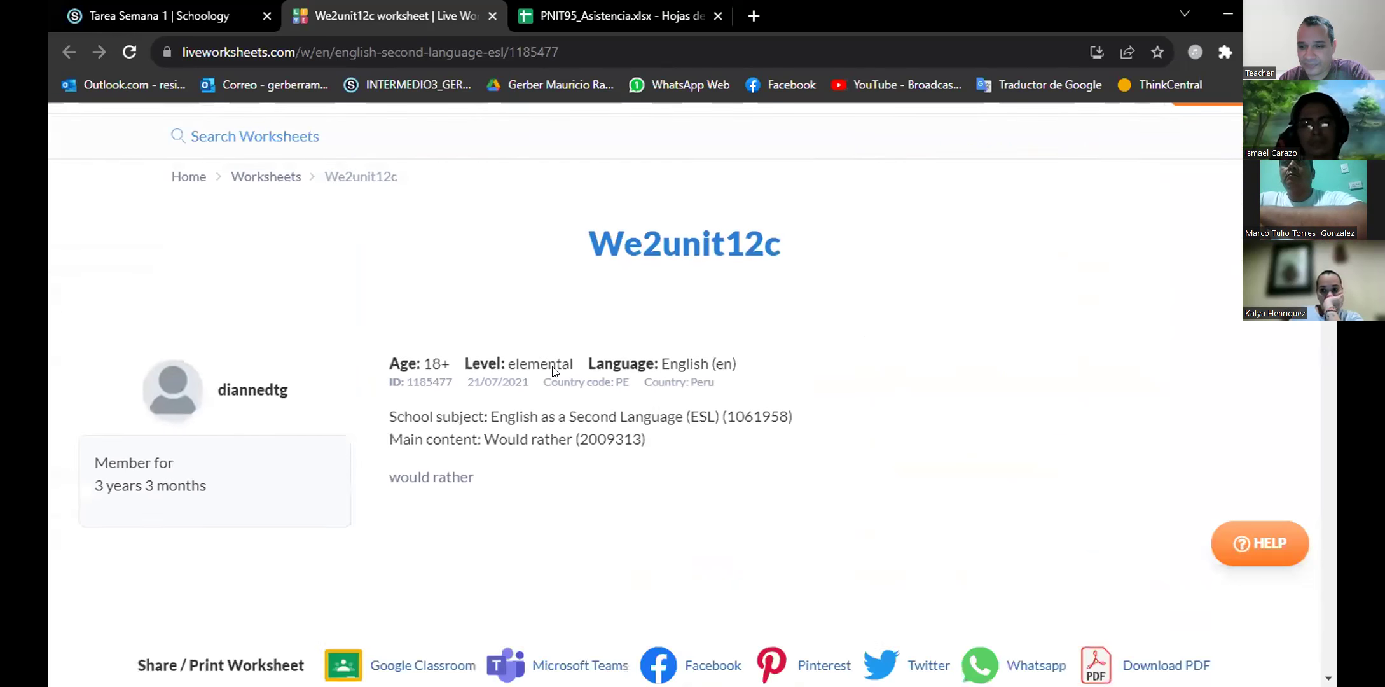
{"action": "scroll", "coordinate": [478, 450], "scroll_direction": "down", "scroll_amount": 12}
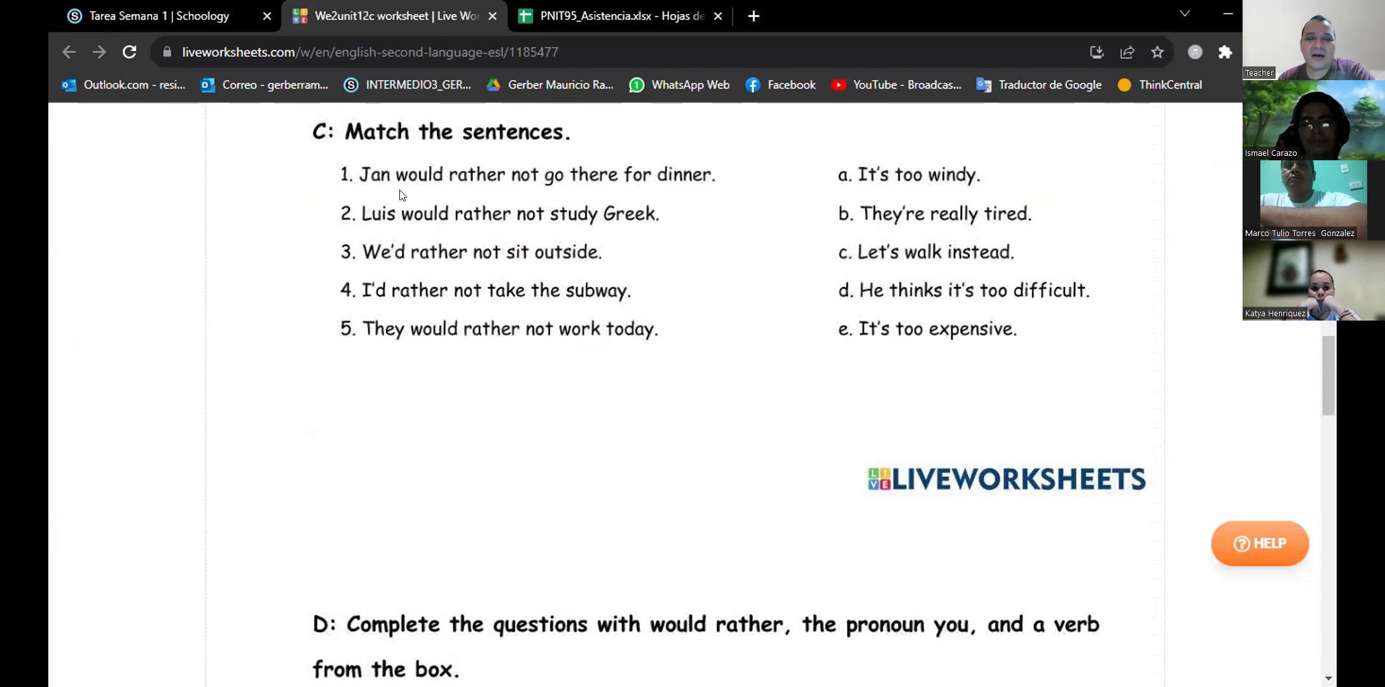
{"action": "scroll", "coordinate": [802, 270], "scroll_direction": "up", "scroll_amount": 6}
{"action": "scroll", "coordinate": [803, 276], "scroll_direction": "up", "scroll_amount": 1}
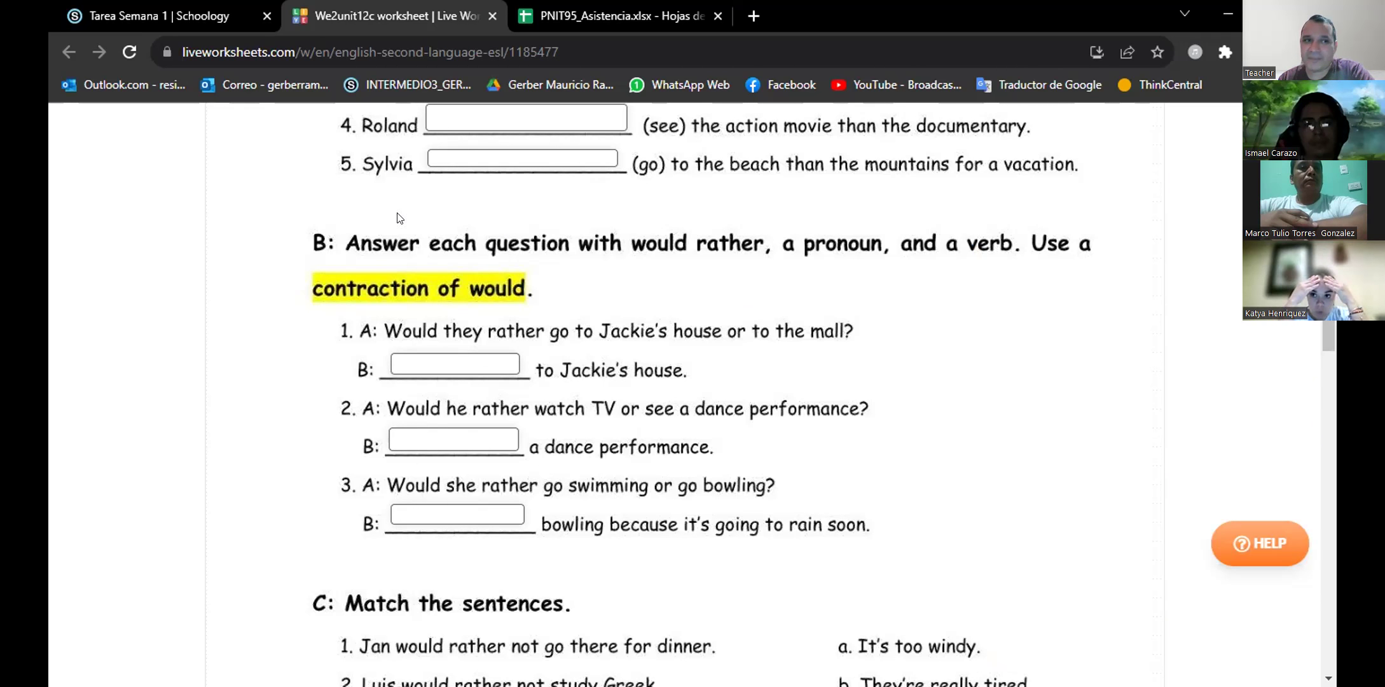
- Return to the Tarea Semana 1 assignment in Schoology and highlight its worksheet link and full instructions for reading
{"action": "key", "text": "ctrl+shift+Tab"}
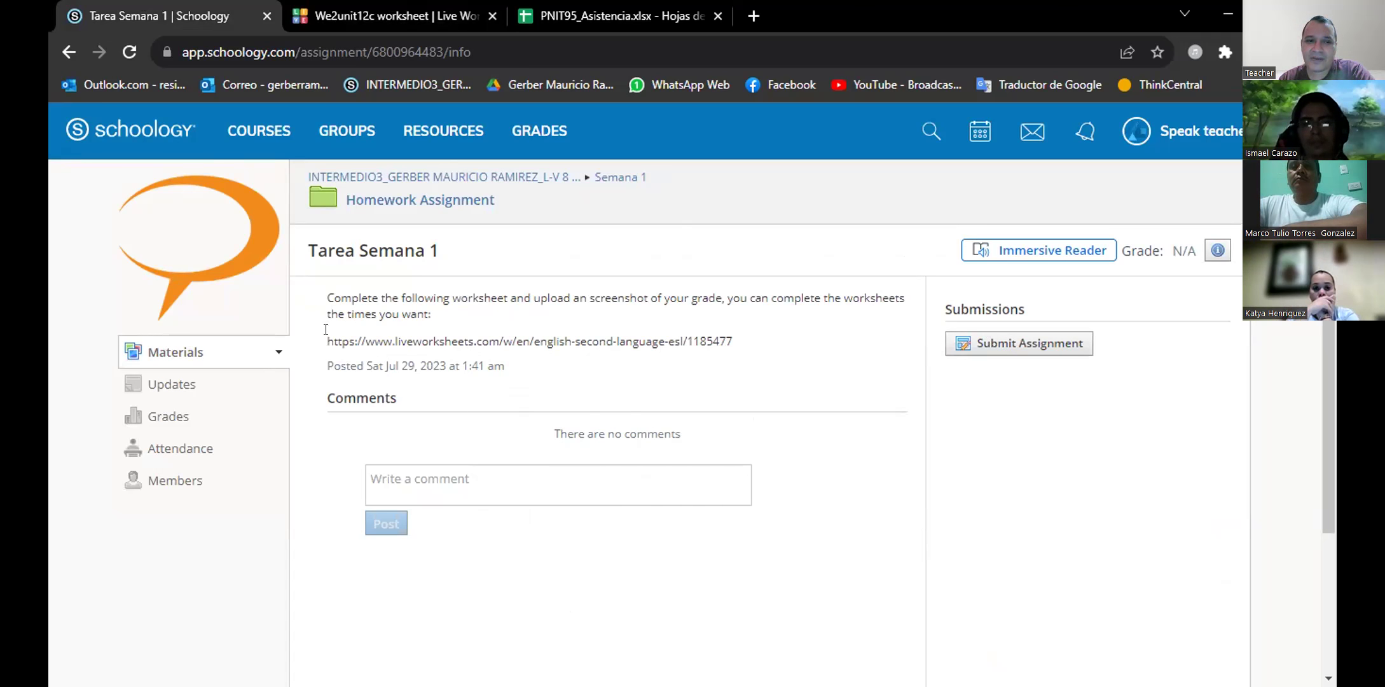
{"action": "left_click_drag", "start_coordinate": [322, 341], "coordinate": [749, 339]}
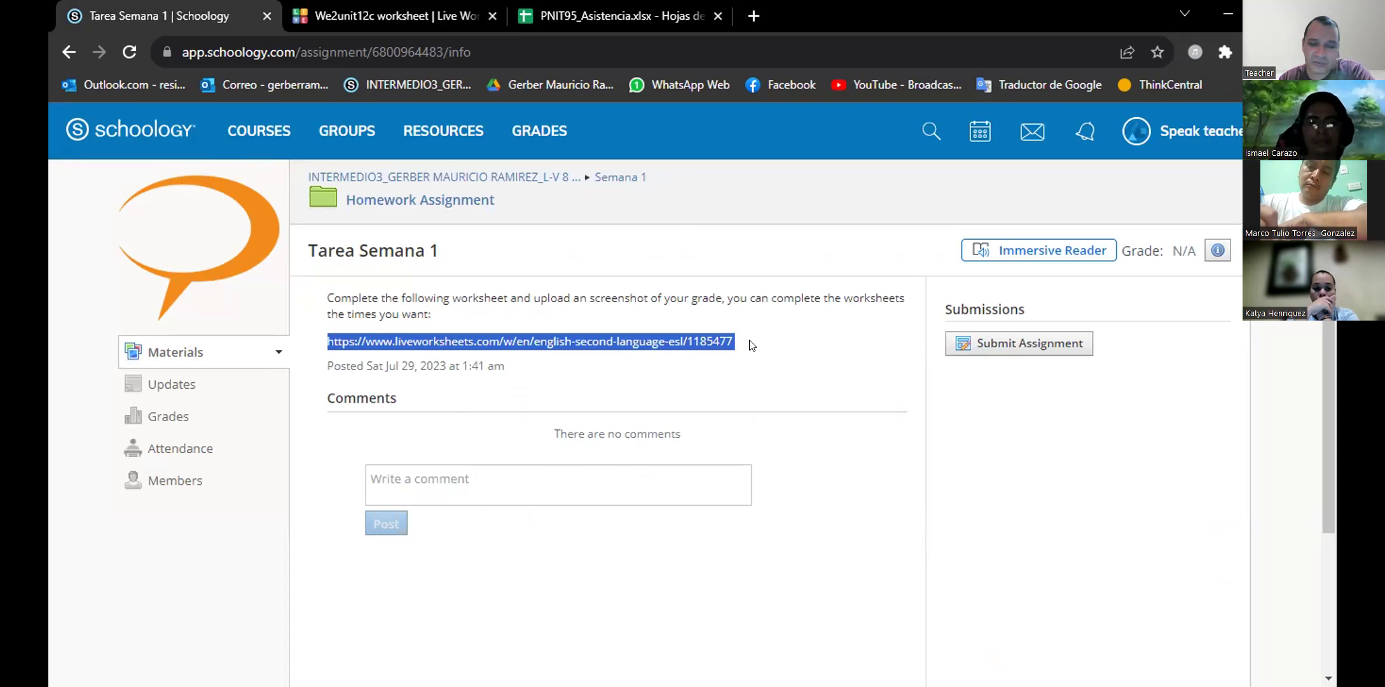
{"action": "left_click", "coordinate": [347, 332]}
{"action": "left_click_drag", "start_coordinate": [326, 341], "coordinate": [795, 354]}
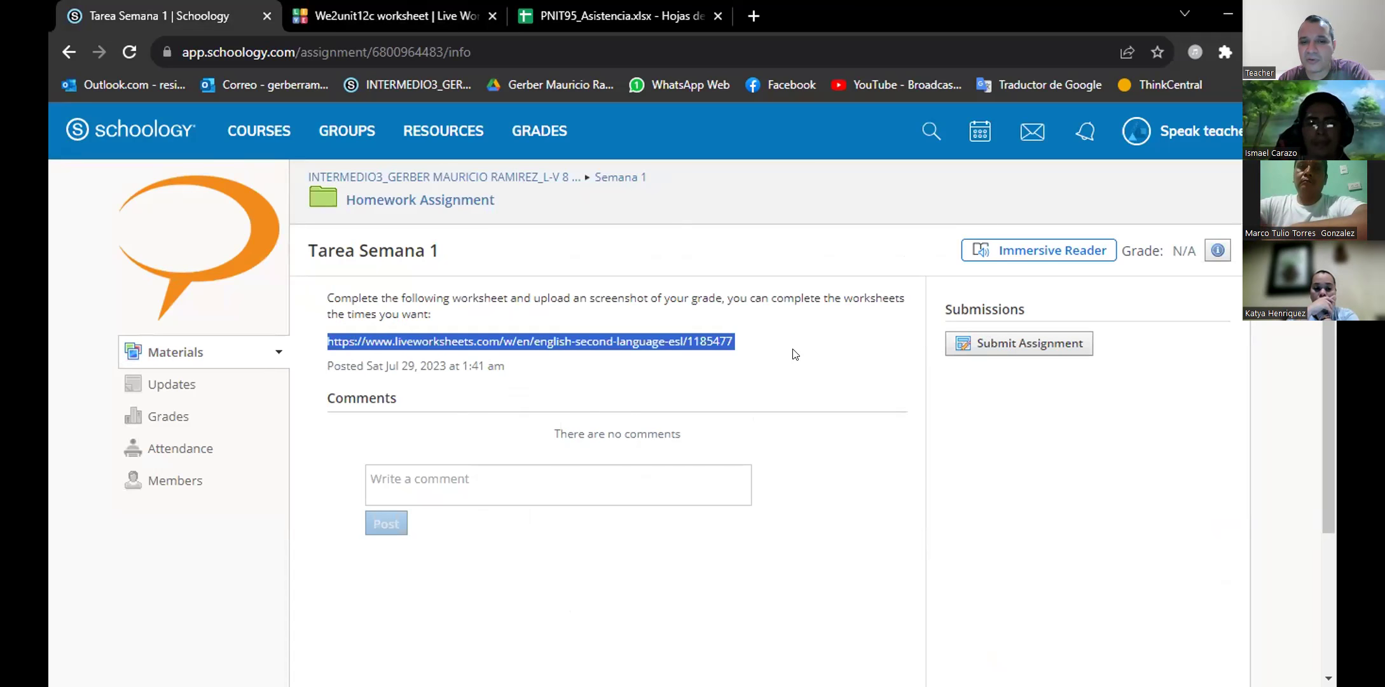
{"action": "left_click", "coordinate": [691, 329]}
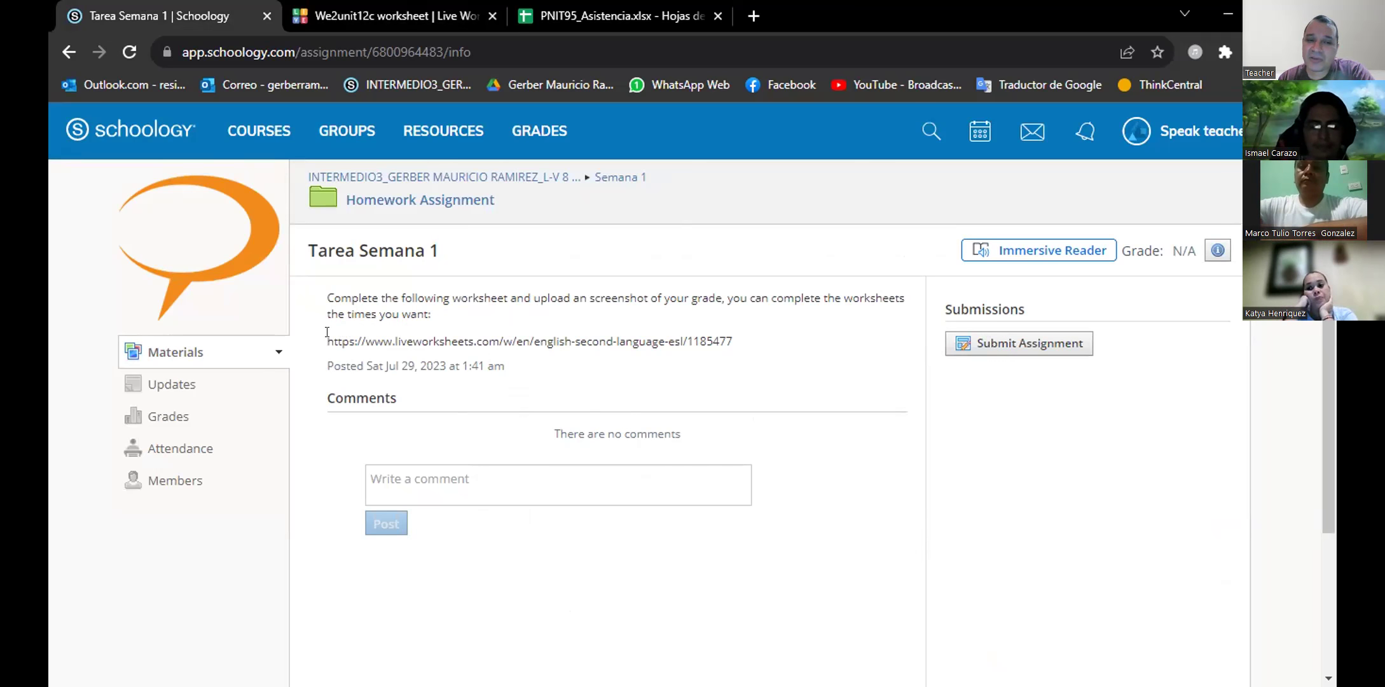
{"action": "left_click_drag", "start_coordinate": [325, 331], "coordinate": [766, 344]}
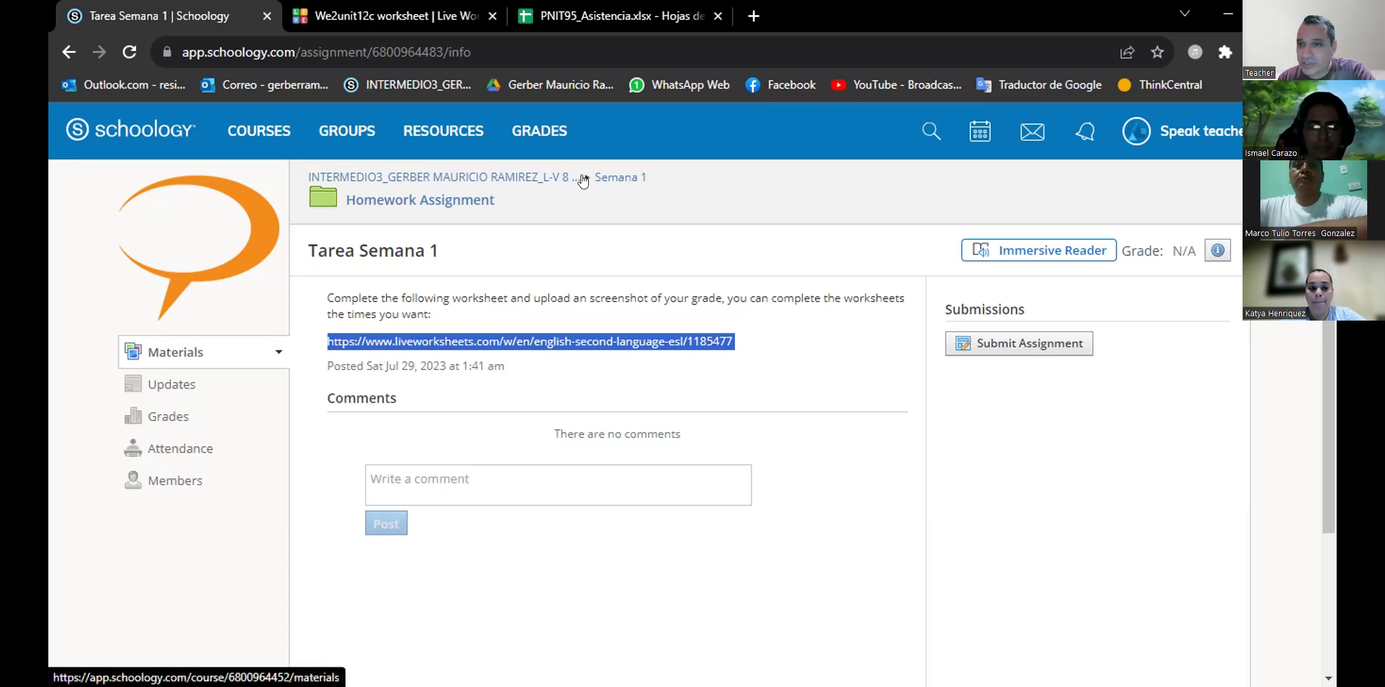
{"action": "left_click", "coordinate": [437, 329]}
{"action": "left_click_drag", "start_coordinate": [322, 296], "coordinate": [821, 356]}
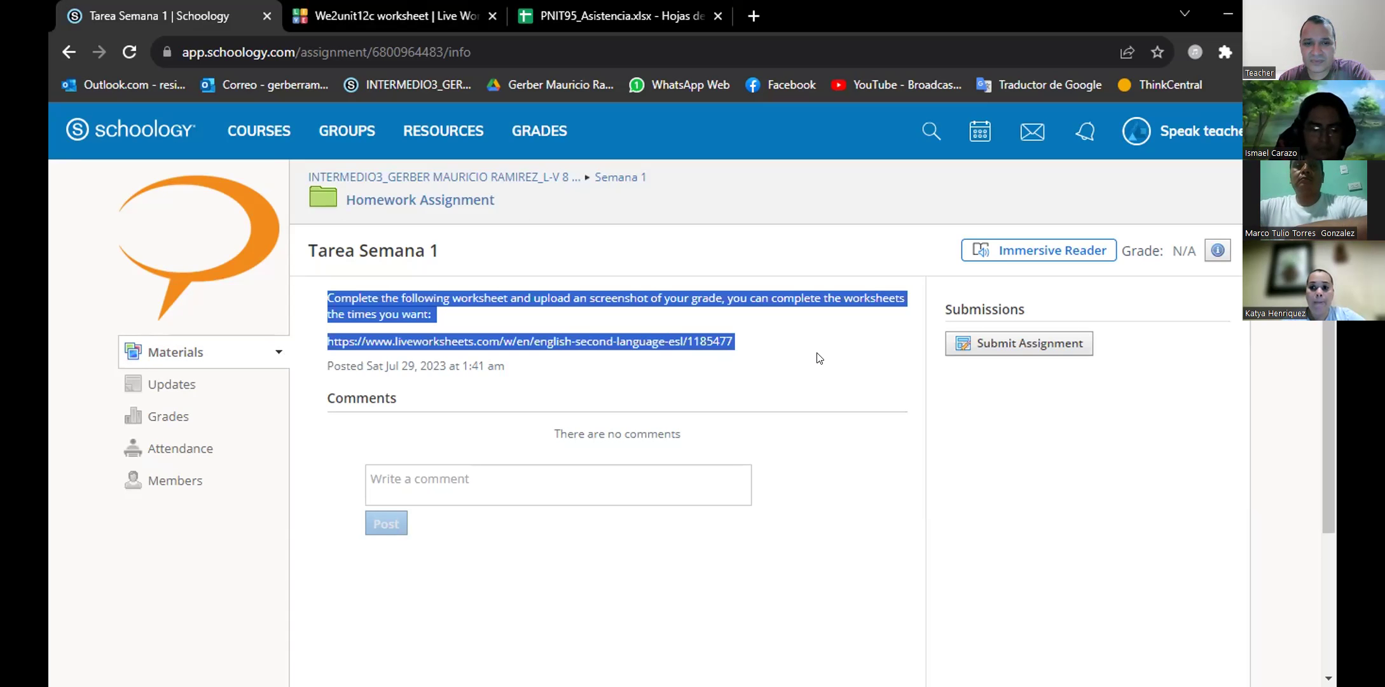
{"action": "left_click", "coordinate": [629, 309]}
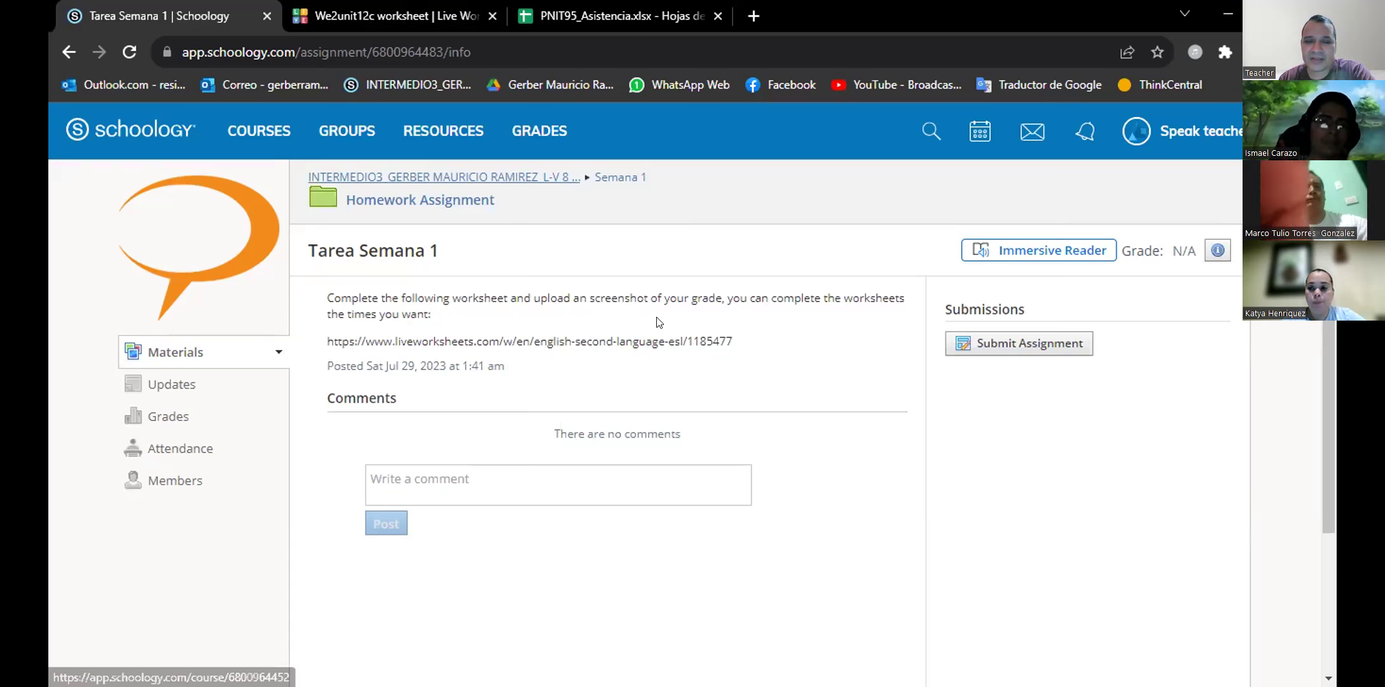
- Reopen Tarea Semana 1 from the Homework Assignment folder under Semana 1 in the course materials and select its worksheet link
{"action": "scroll", "coordinate": [470, 457], "scroll_direction": "down", "scroll_amount": 3}
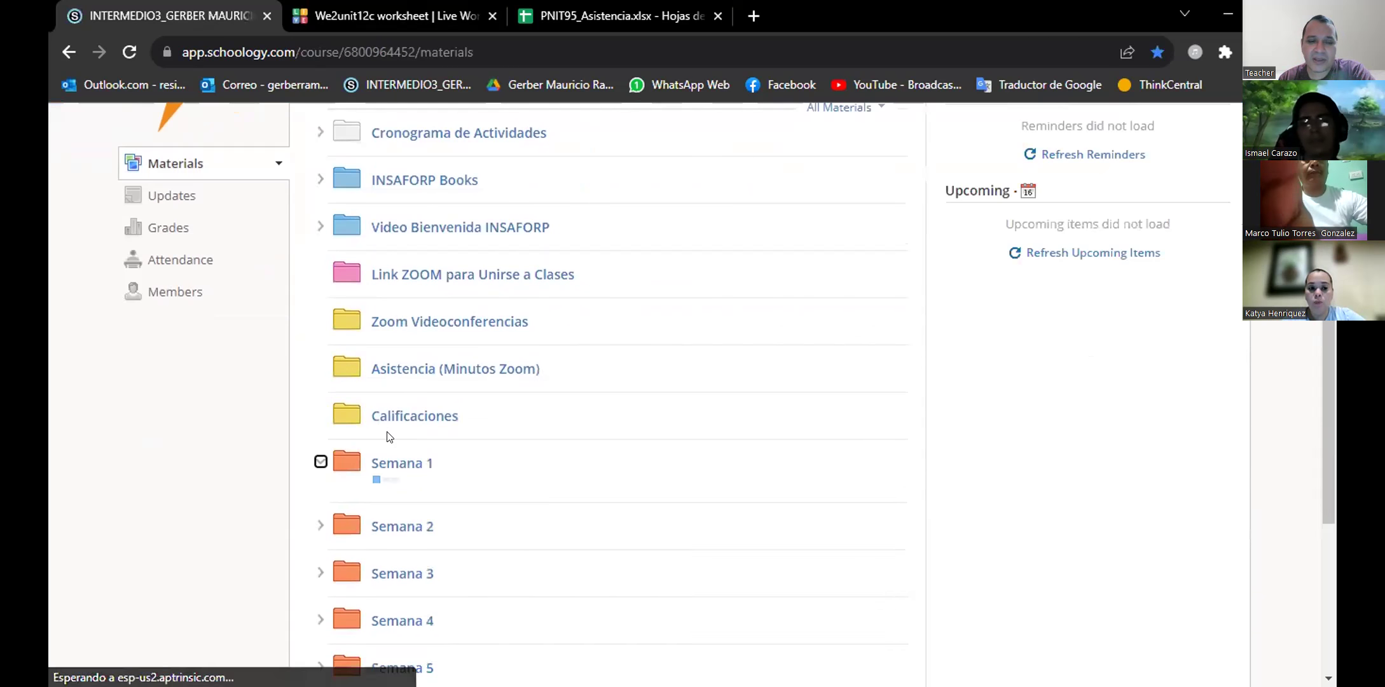
{"action": "scroll", "coordinate": [390, 436], "scroll_direction": "down", "scroll_amount": 3}
{"action": "left_click", "coordinate": [360, 328]}
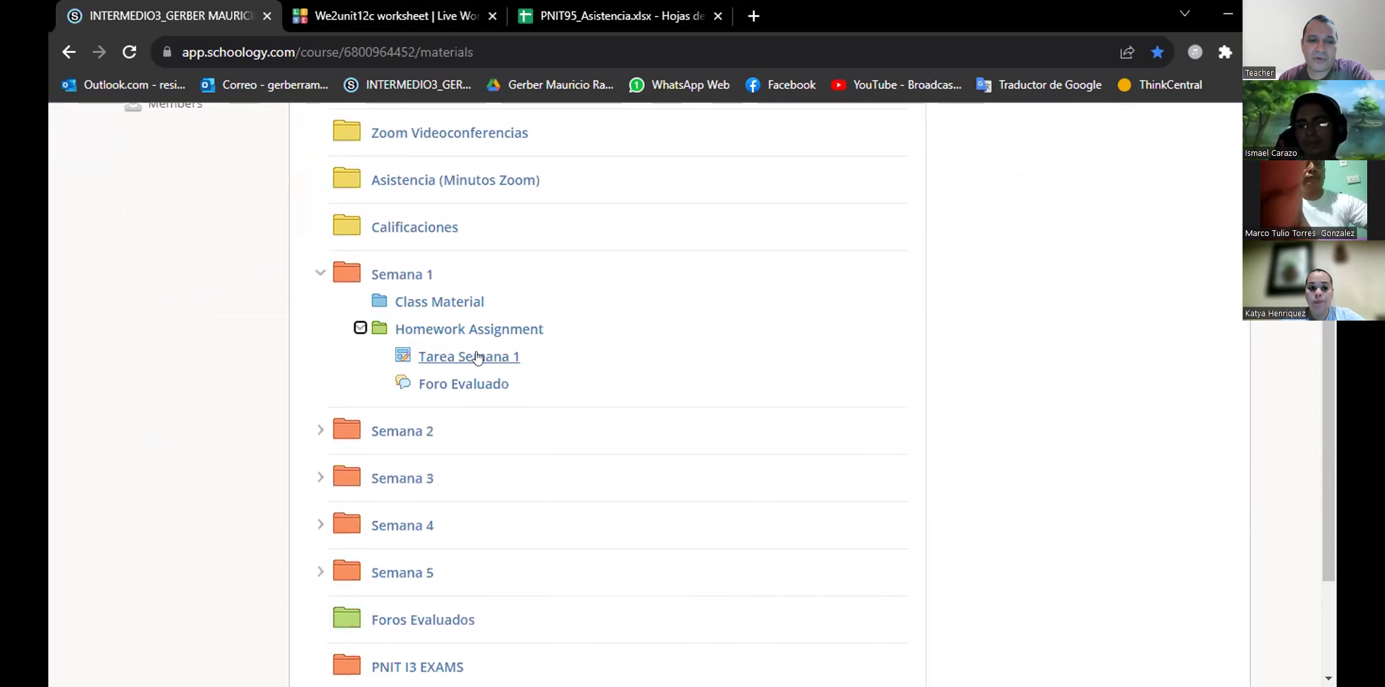
{"action": "left_click", "coordinate": [477, 358]}
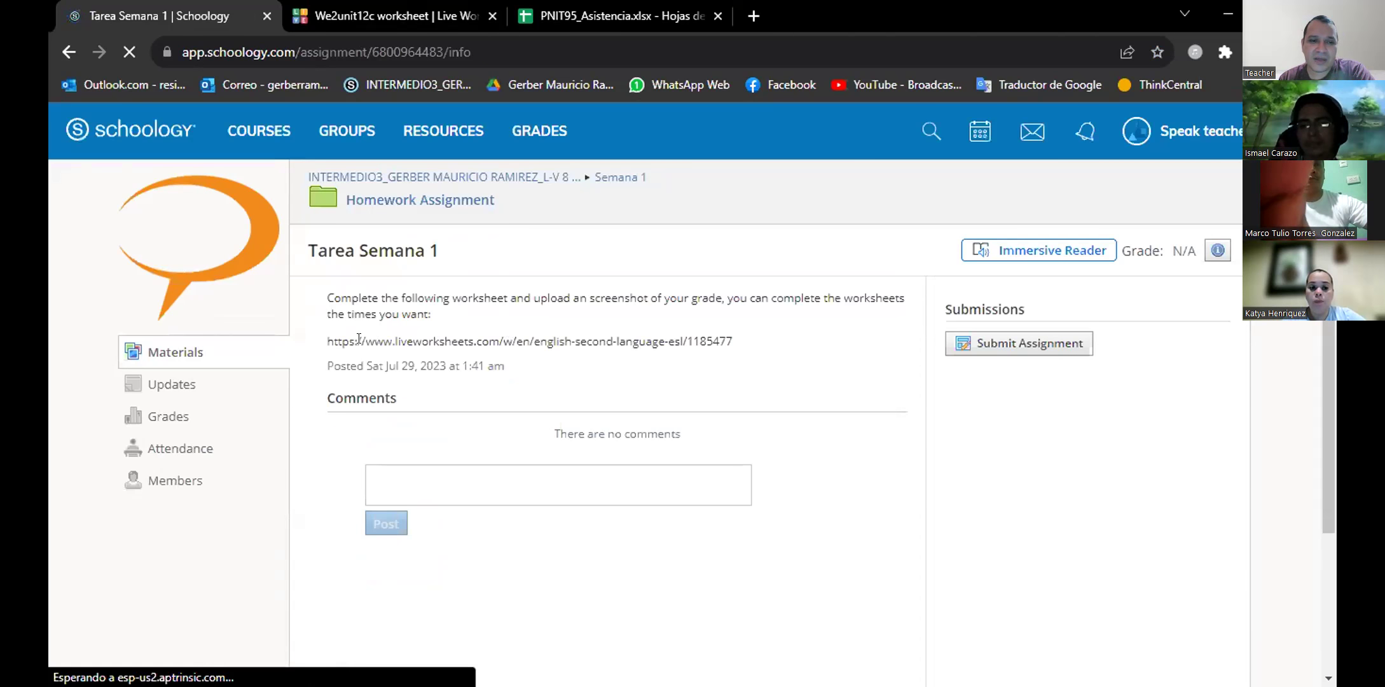
{"action": "triple_click", "coordinate": [630, 341]}
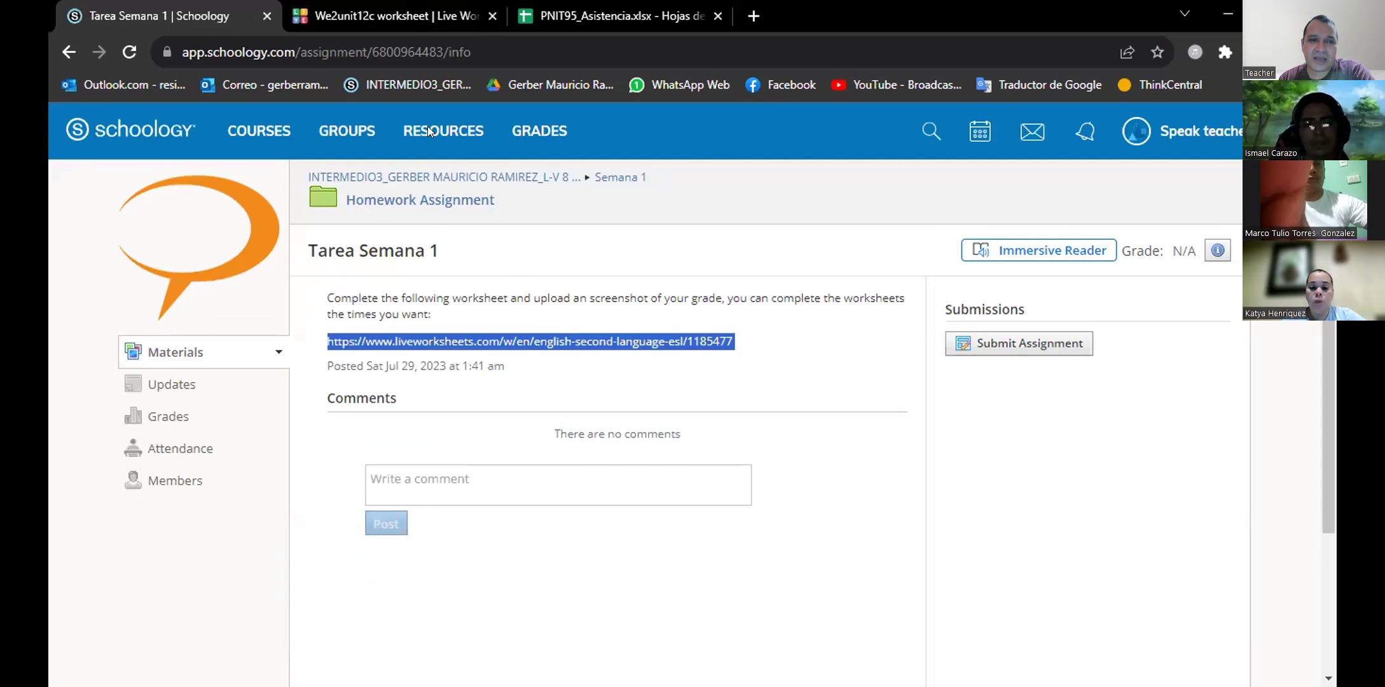
- Go back to the Liveworksheets page and view the beginning of the We2unit12c worksheet
{"action": "key", "text": "ctrl+Tab"}
{"action": "scroll", "coordinate": [538, 407], "scroll_direction": "up", "scroll_amount": 5}
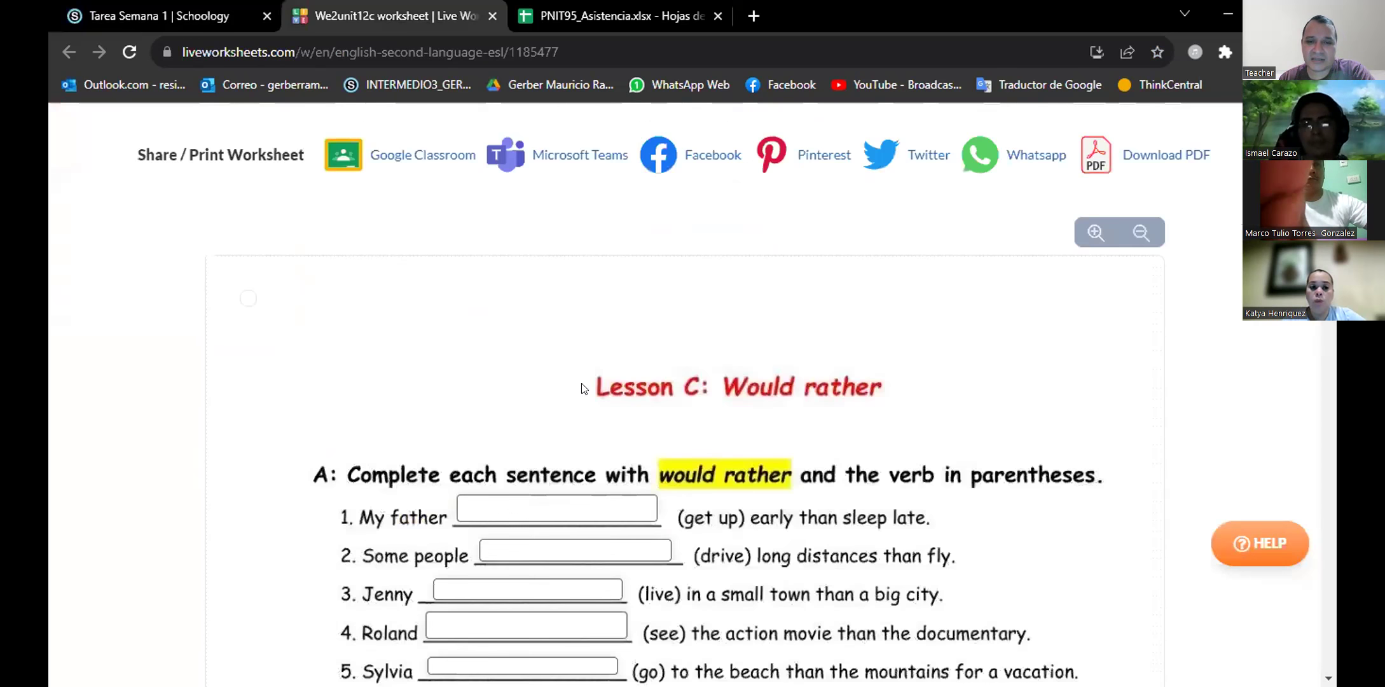
{"action": "scroll", "coordinate": [554, 394], "scroll_direction": "up", "scroll_amount": 5}
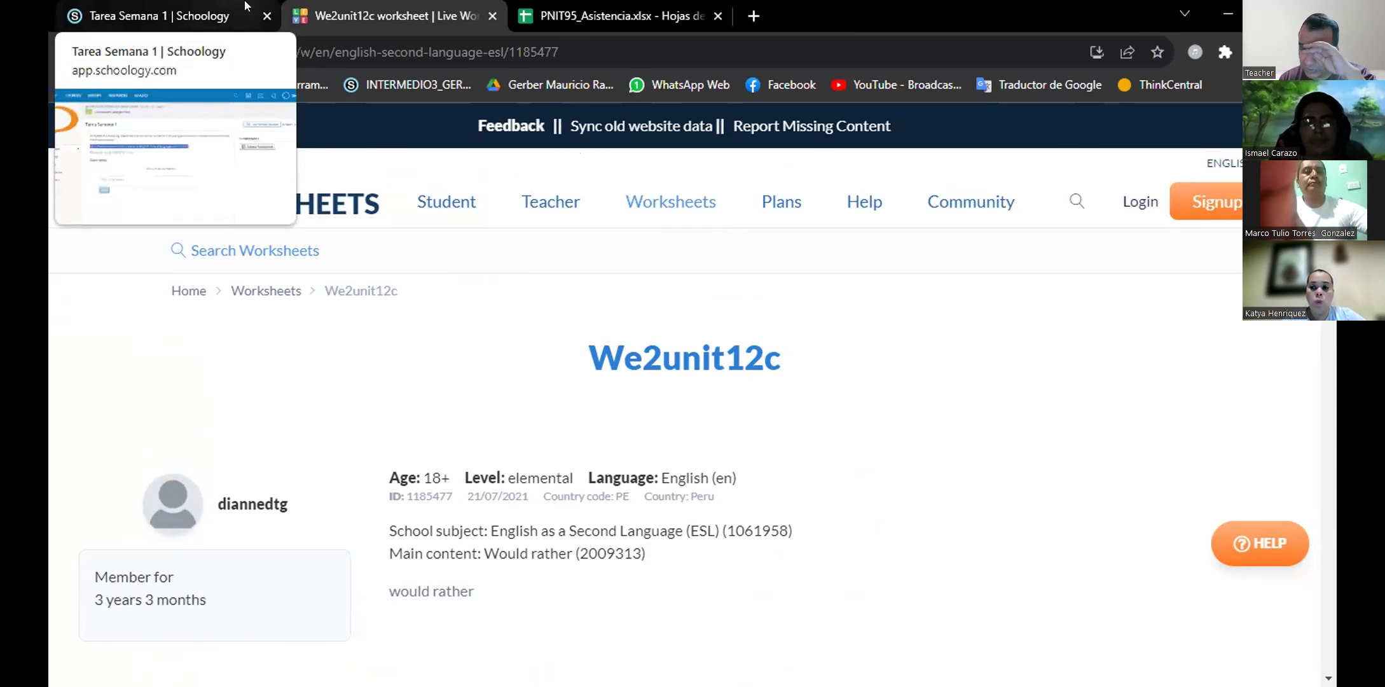
- Switch to the PNIT95_Asistencia spreadsheet and go through the attendance percentages in column D from row 11 to row 20
{"action": "left_click", "coordinate": [570, 8]}
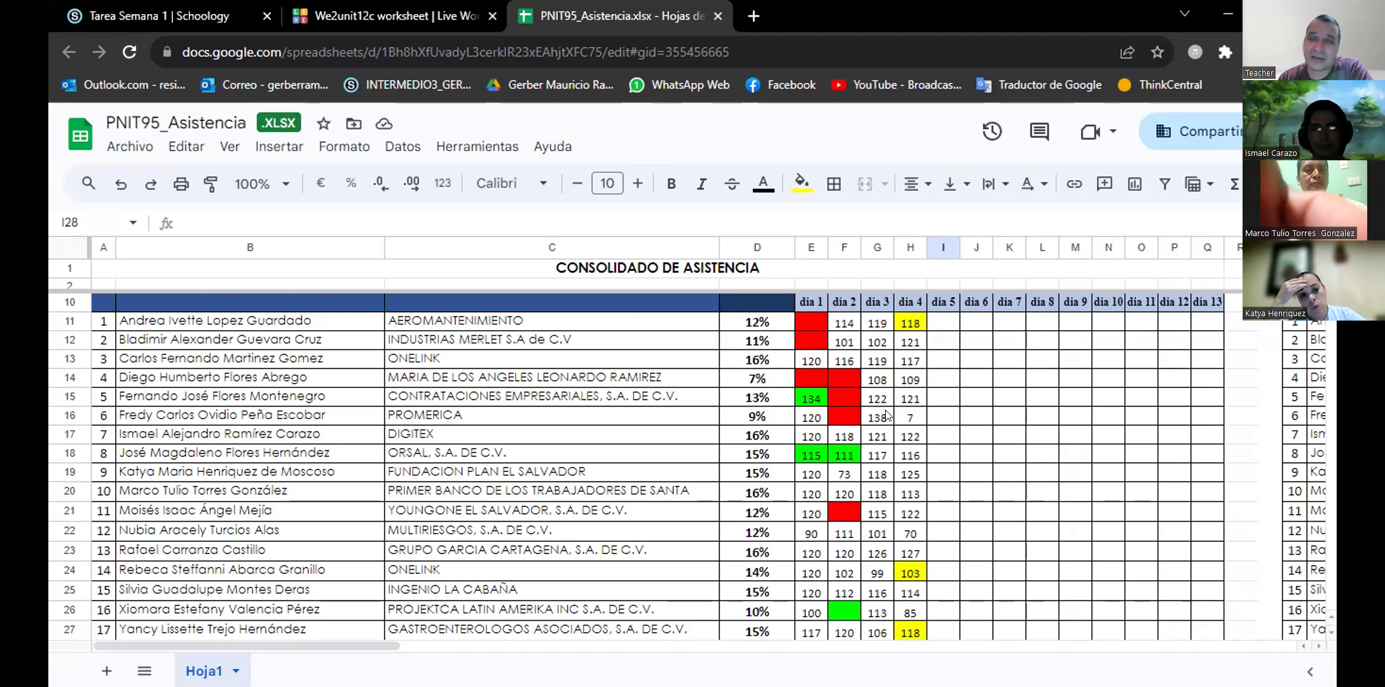
{"action": "left_click", "coordinate": [743, 323]}
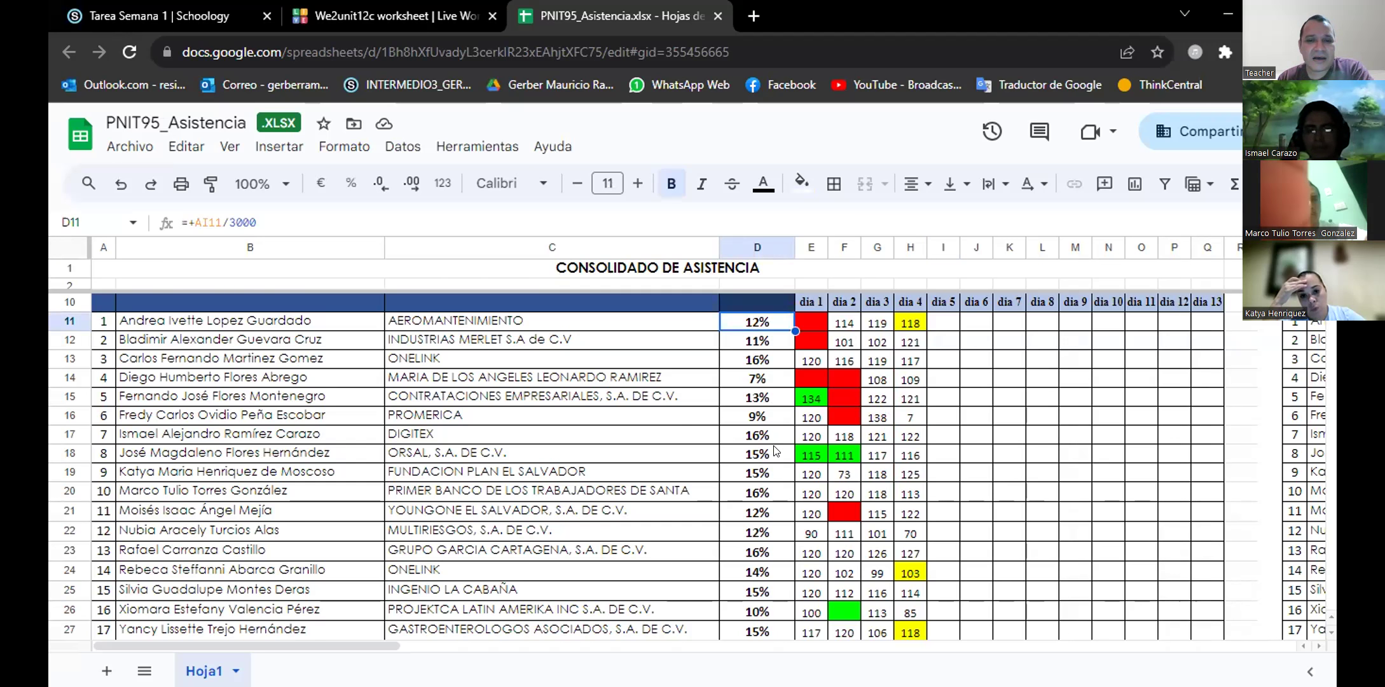
{"action": "key", "text": "Down"}
{"action": "key", "text": "Down"}
{"action": "key", "text": "Down"}
{"action": "key", "text": "Down"}
{"action": "key", "text": "Down"}
{"action": "key", "text": "Down"}
{"action": "key", "text": "Down"}
{"action": "key", "text": "Down"}
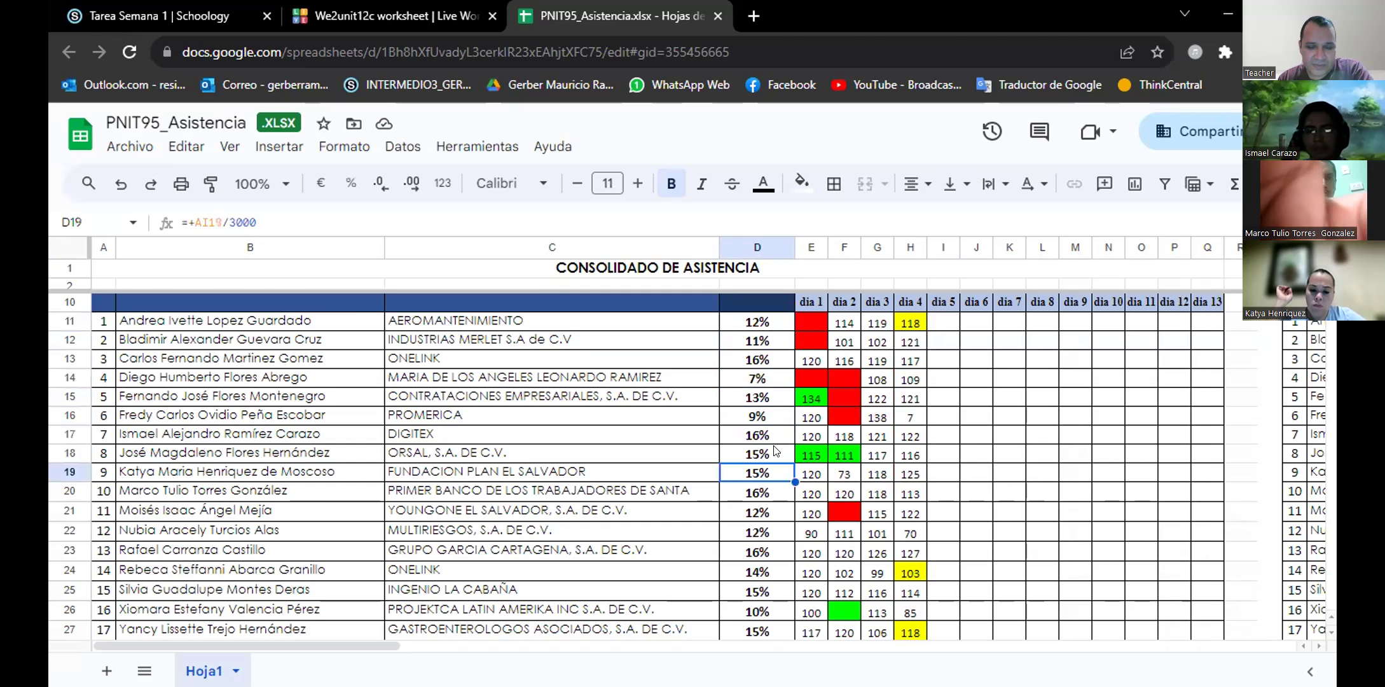
{"action": "scroll", "coordinate": [774, 451], "scroll_direction": "down", "scroll_amount": 1}
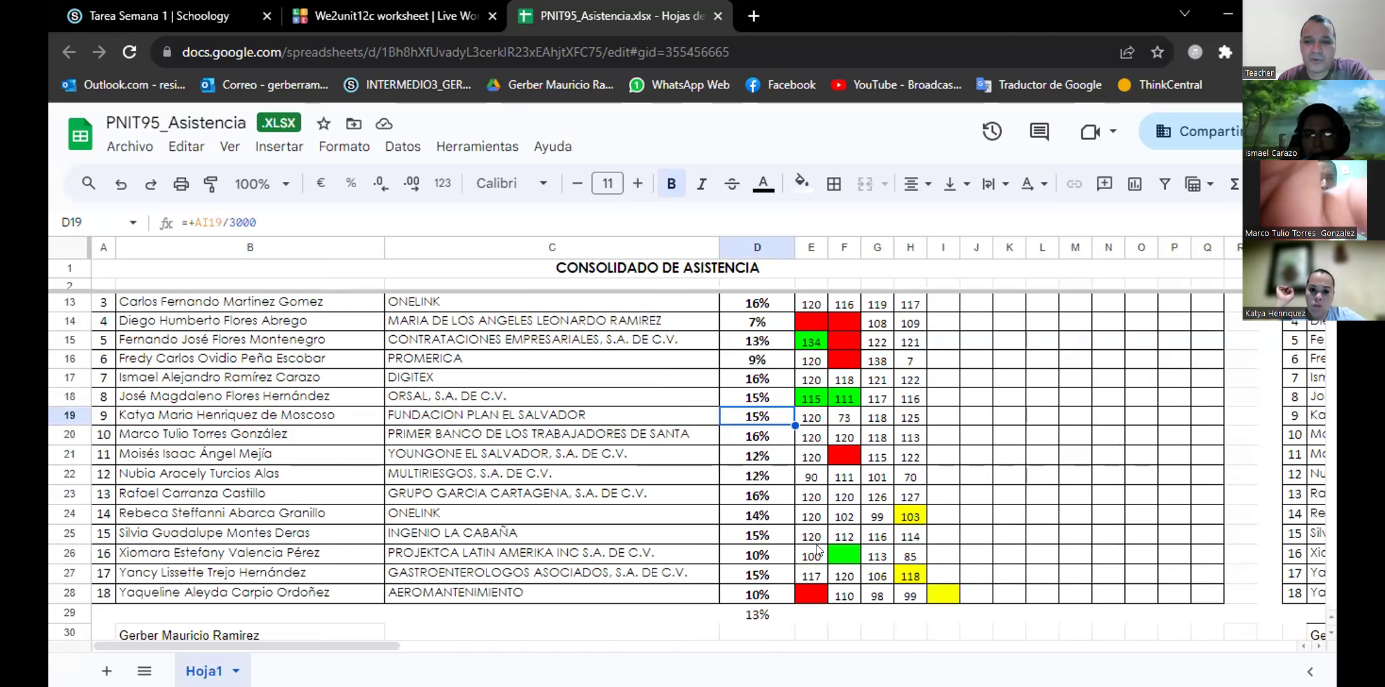
{"action": "key", "text": "Down"}
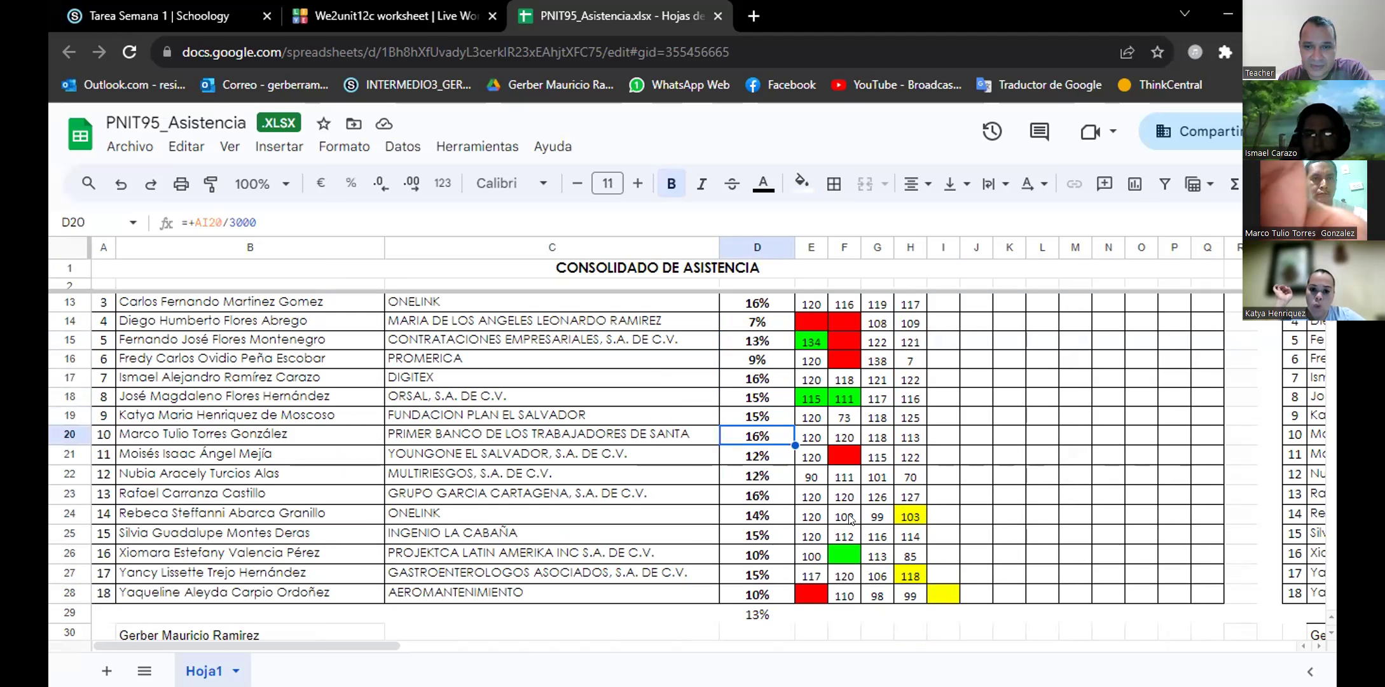
- Examine the daily attendance entries for día 1 to día 4, checking the colour-marked cells such as H27, F18 and F26
{"action": "left_click", "coordinate": [906, 580]}
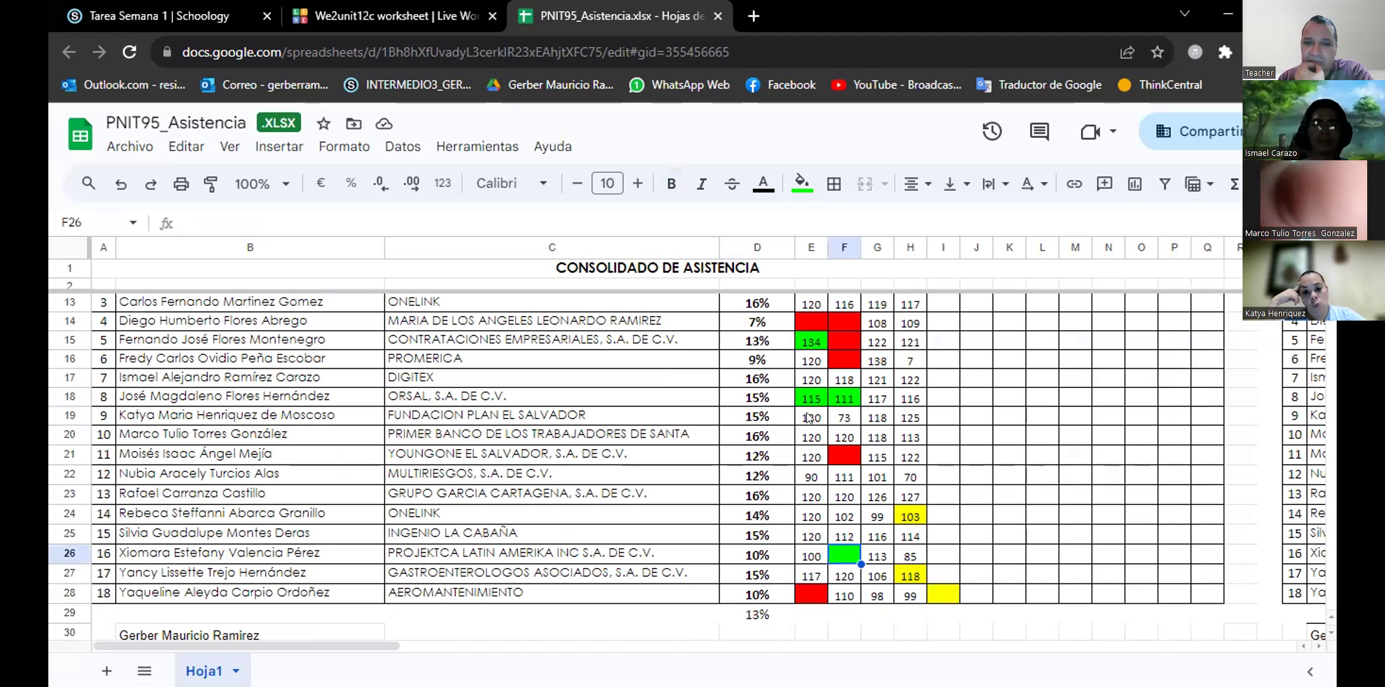
{"action": "left_click", "coordinate": [841, 397]}
{"action": "left_click", "coordinate": [841, 555]}
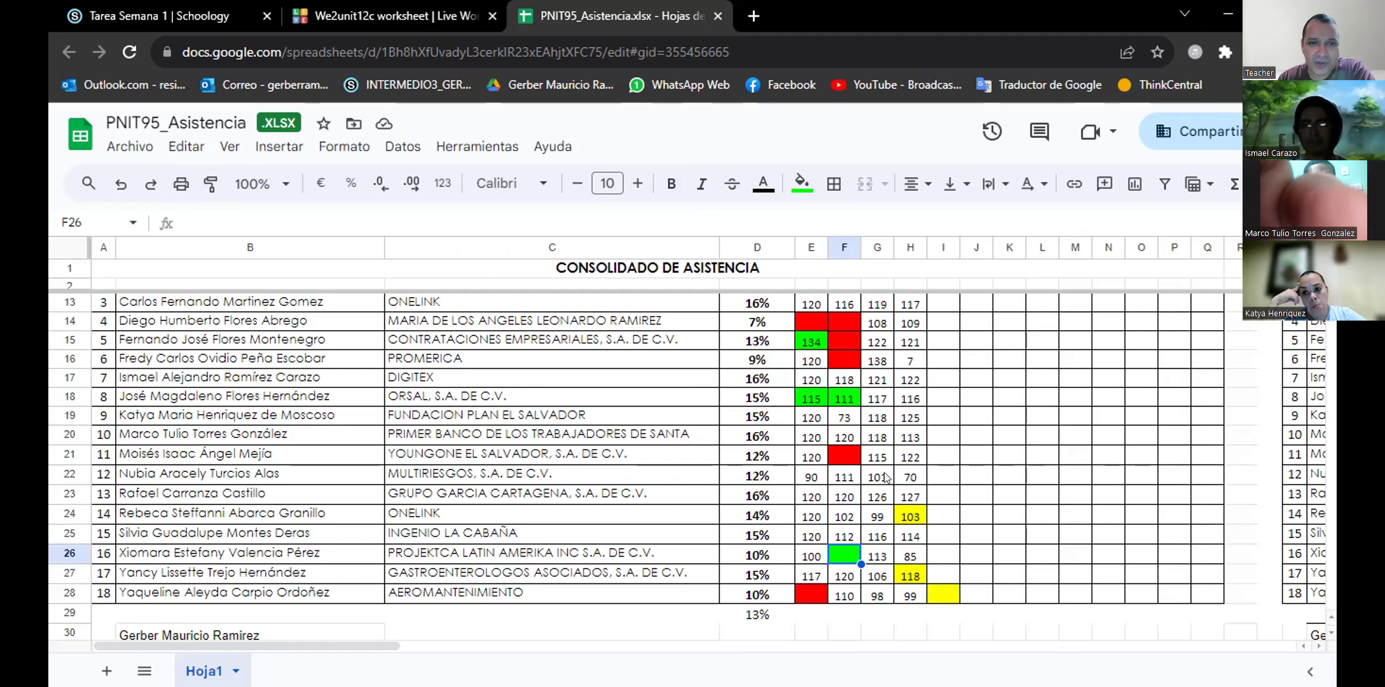
{"action": "scroll", "coordinate": [699, 445], "scroll_direction": "up", "scroll_amount": 5}
{"action": "scroll", "coordinate": [630, 431], "scroll_direction": "down", "scroll_amount": 5}
{"action": "scroll", "coordinate": [638, 459], "scroll_direction": "up", "scroll_amount": 2}
{"action": "scroll", "coordinate": [747, 393], "scroll_direction": "down", "scroll_amount": 2}
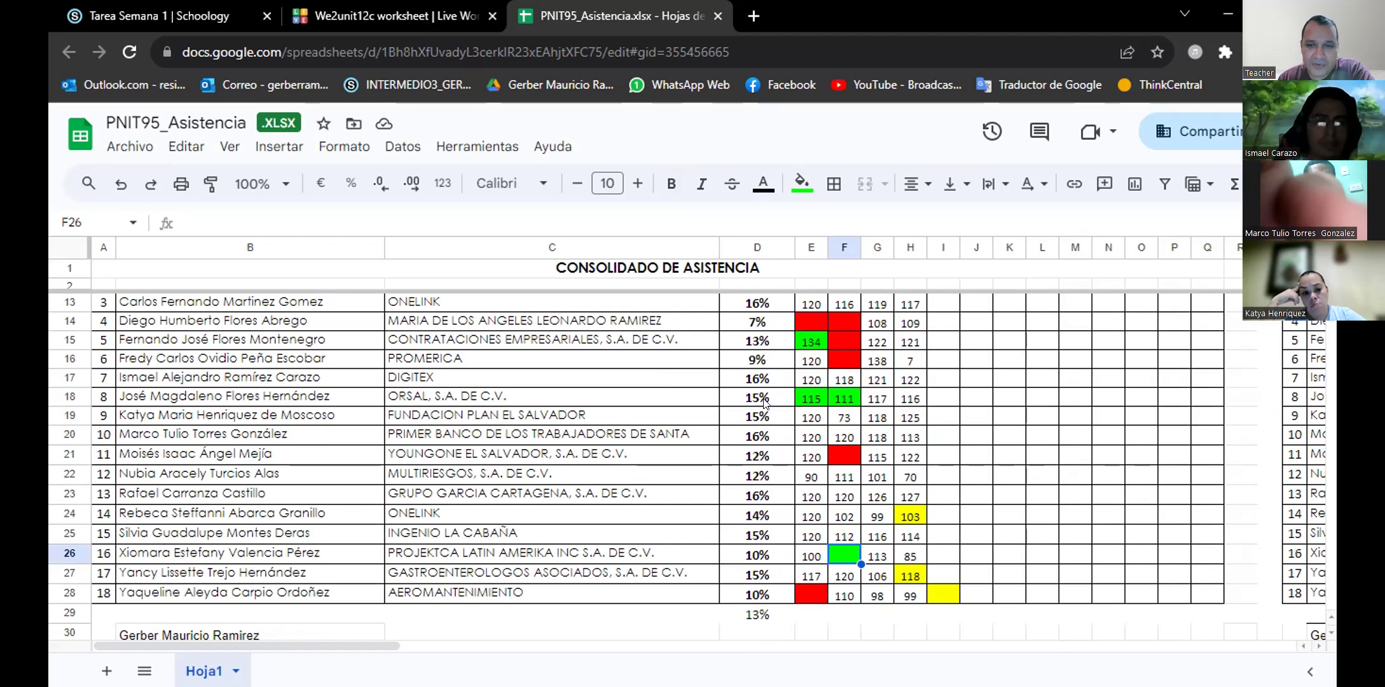
{"action": "scroll", "coordinate": [765, 403], "scroll_direction": "up", "scroll_amount": 1}
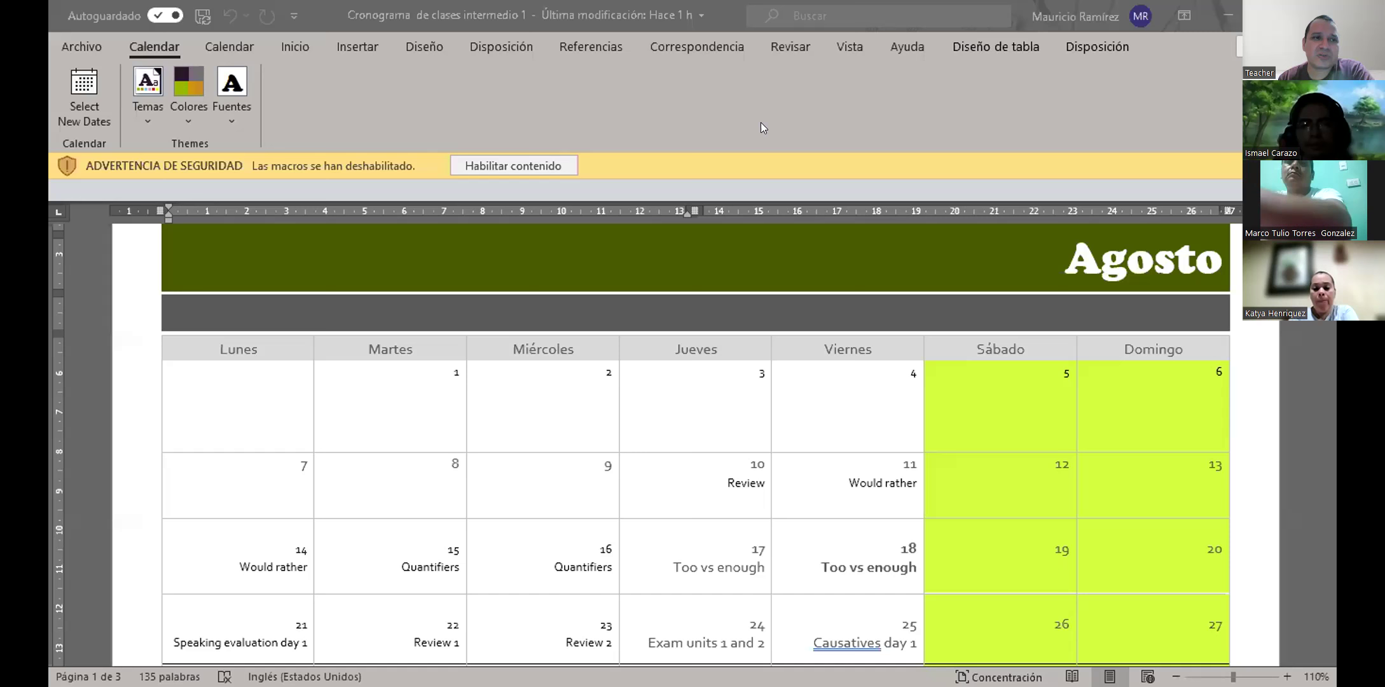
- Collapse the ribbon in the Word class schedule and check the Quantifiers entries on August 15 and 16
{"action": "double_click", "coordinate": [186, 36]}
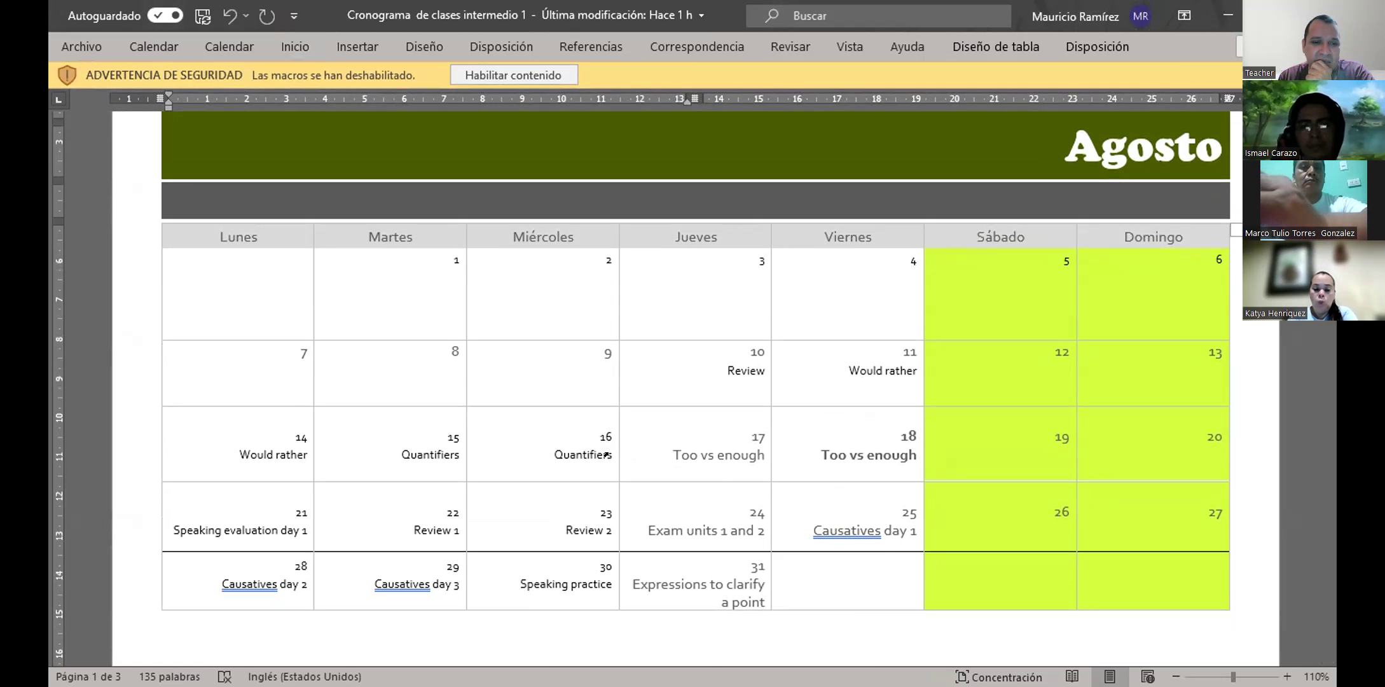
{"action": "double_click", "coordinate": [605, 454]}
{"action": "left_click", "coordinate": [555, 455]}
{"action": "left_click", "coordinate": [430, 452]}
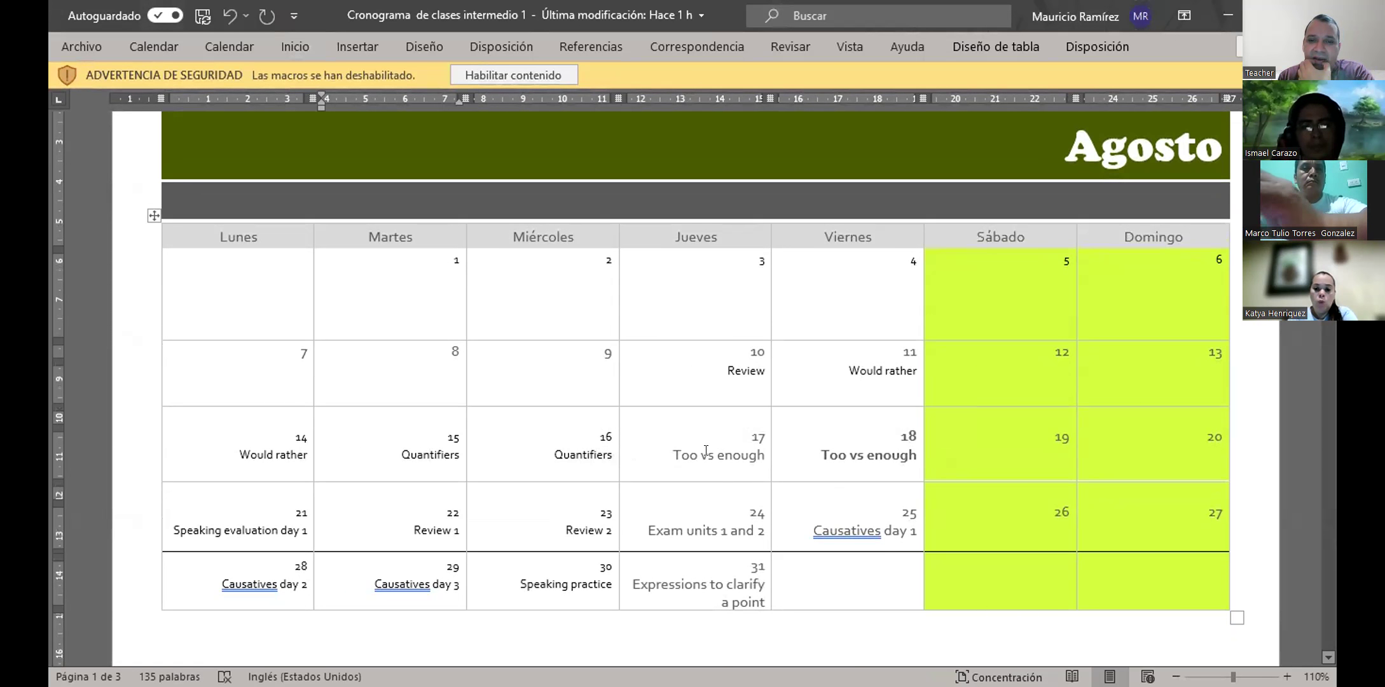
- Highlight Too vs enough on August 17 and Speaking evaluation day 1 on August 21 to review these schedule entries
{"action": "left_click_drag", "start_coordinate": [680, 452], "coordinate": [762, 459]}
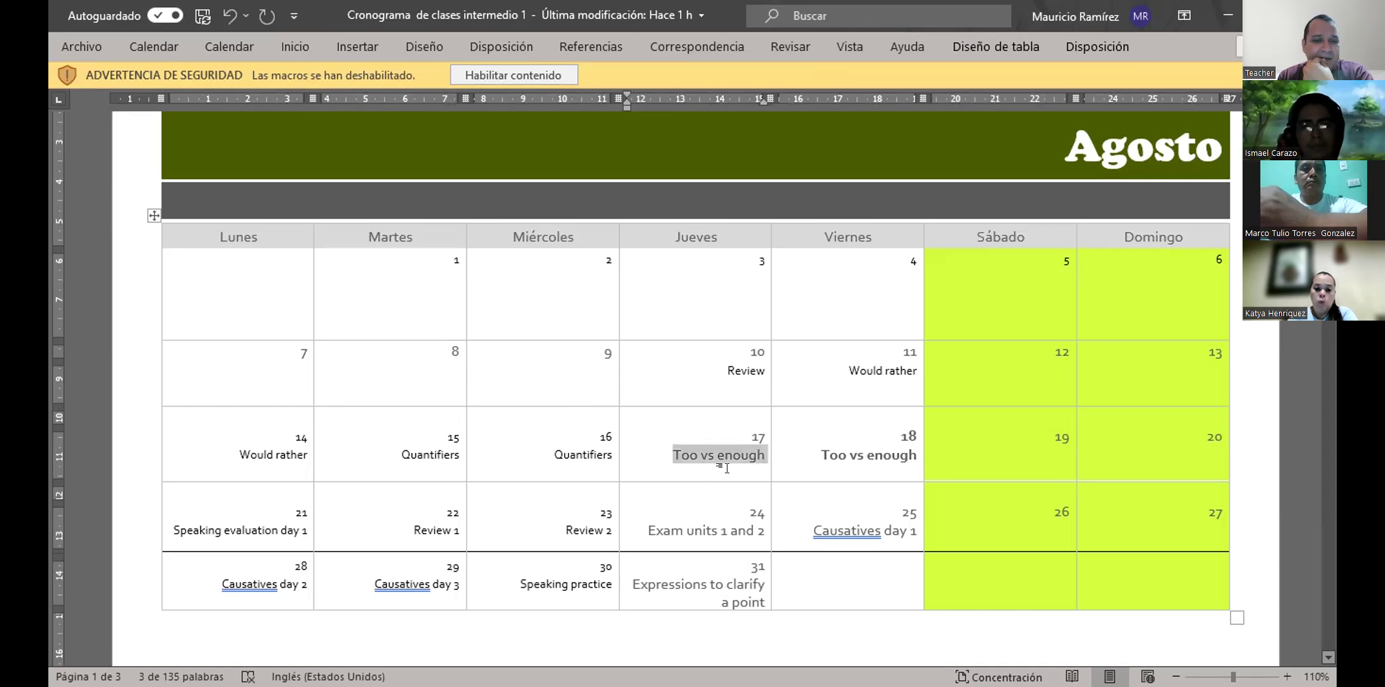
{"action": "double_click", "coordinate": [692, 458]}
{"action": "left_click", "coordinate": [675, 457]}
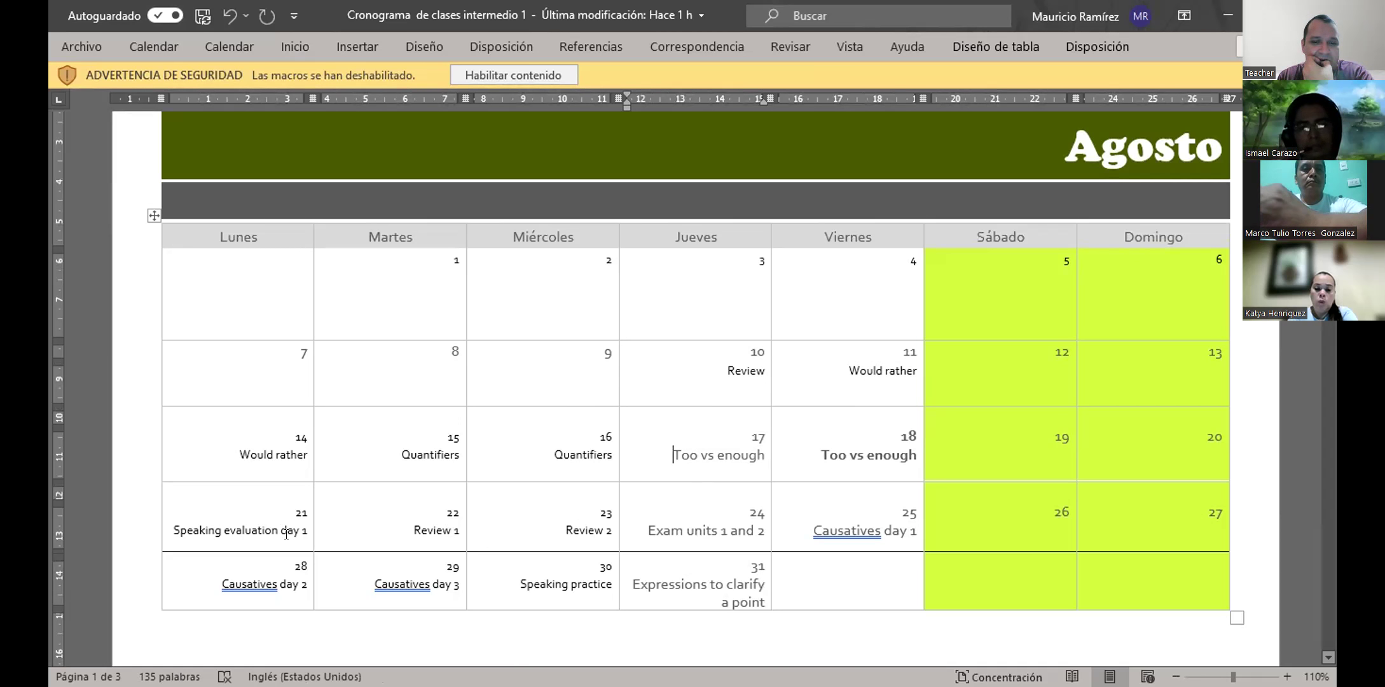
{"action": "left_click_drag", "start_coordinate": [220, 524], "coordinate": [310, 531]}
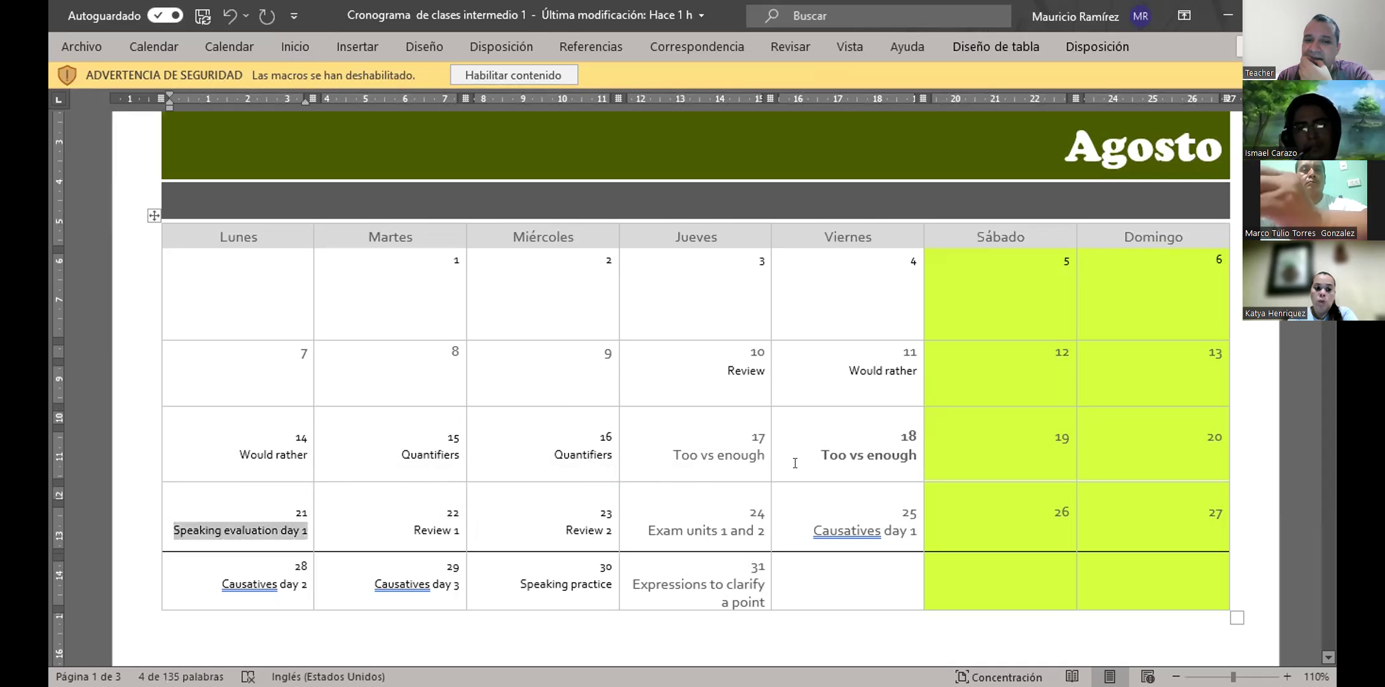
- Review the August schedule entries Too vs enough on the 17th and 18th, Speaking evaluation day 1 on the 21st and Review 2 on the 23rd
{"action": "left_click_drag", "start_coordinate": [810, 449], "coordinate": [922, 456]}
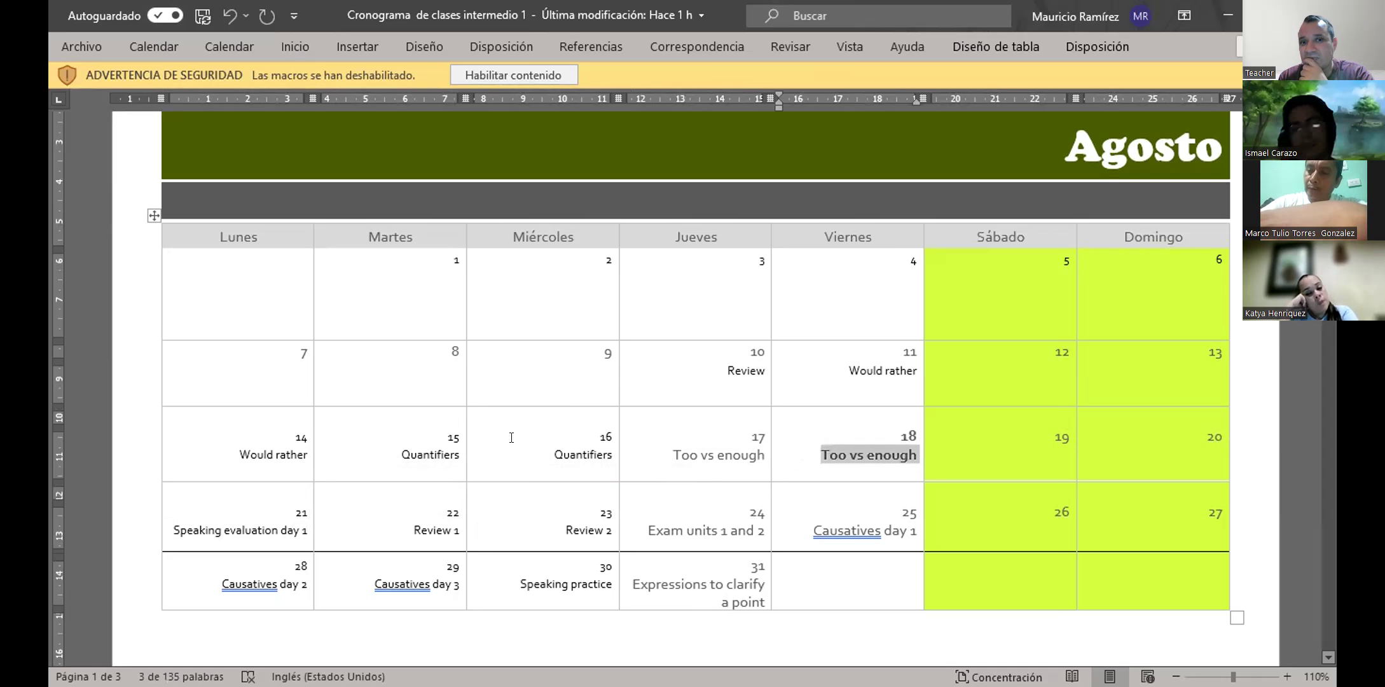
{"action": "left_click", "coordinate": [718, 454]}
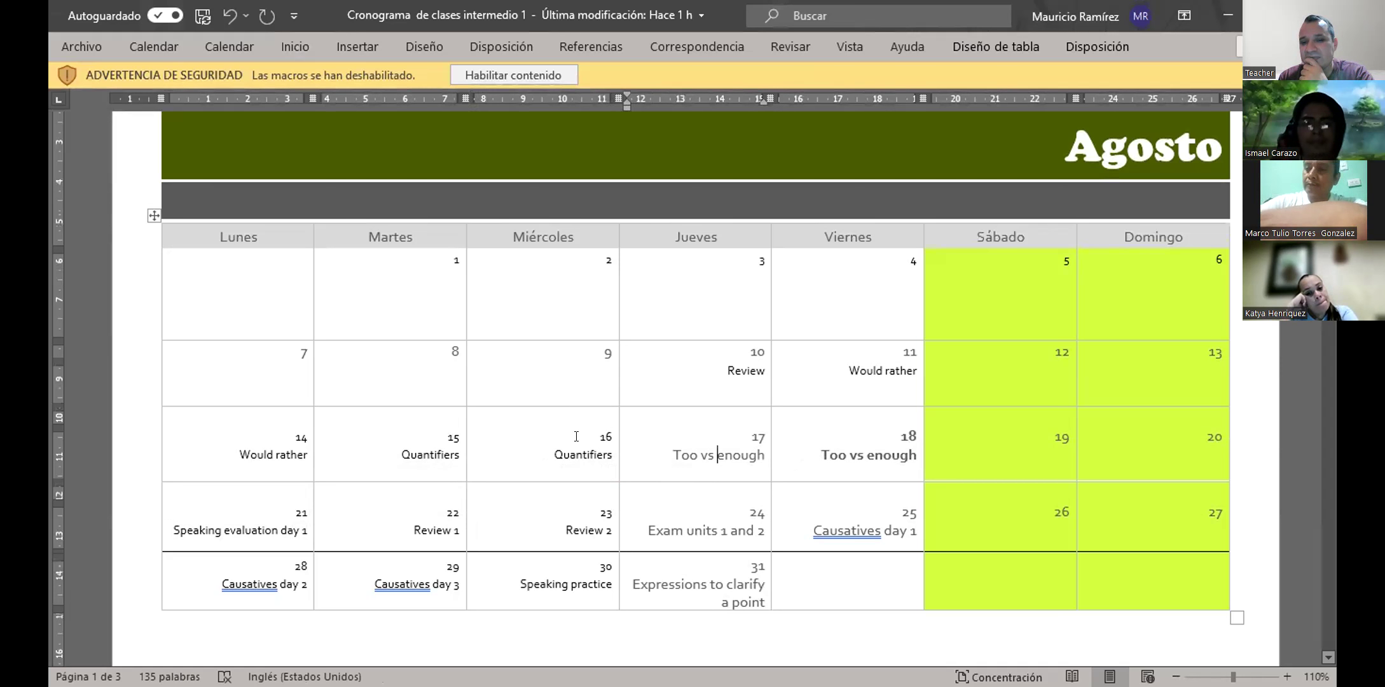
{"action": "left_click", "coordinate": [889, 443]}
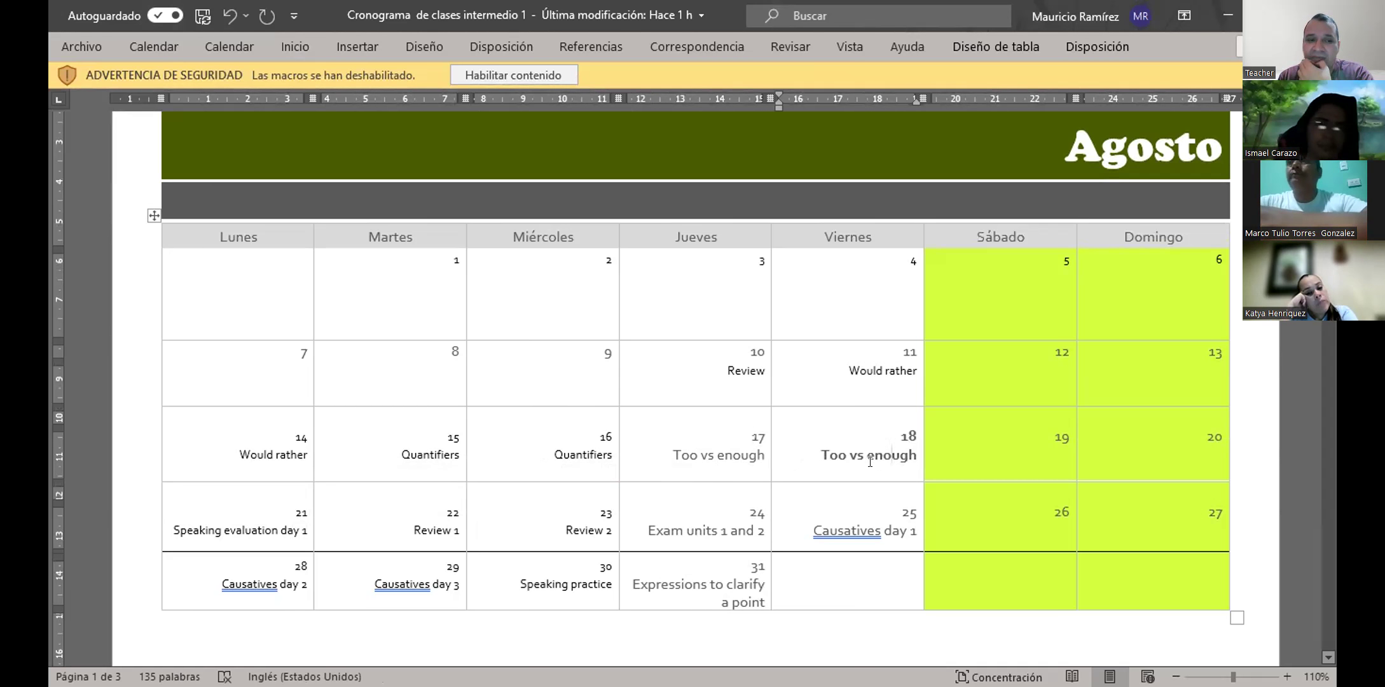
{"action": "left_click", "coordinate": [288, 512]}
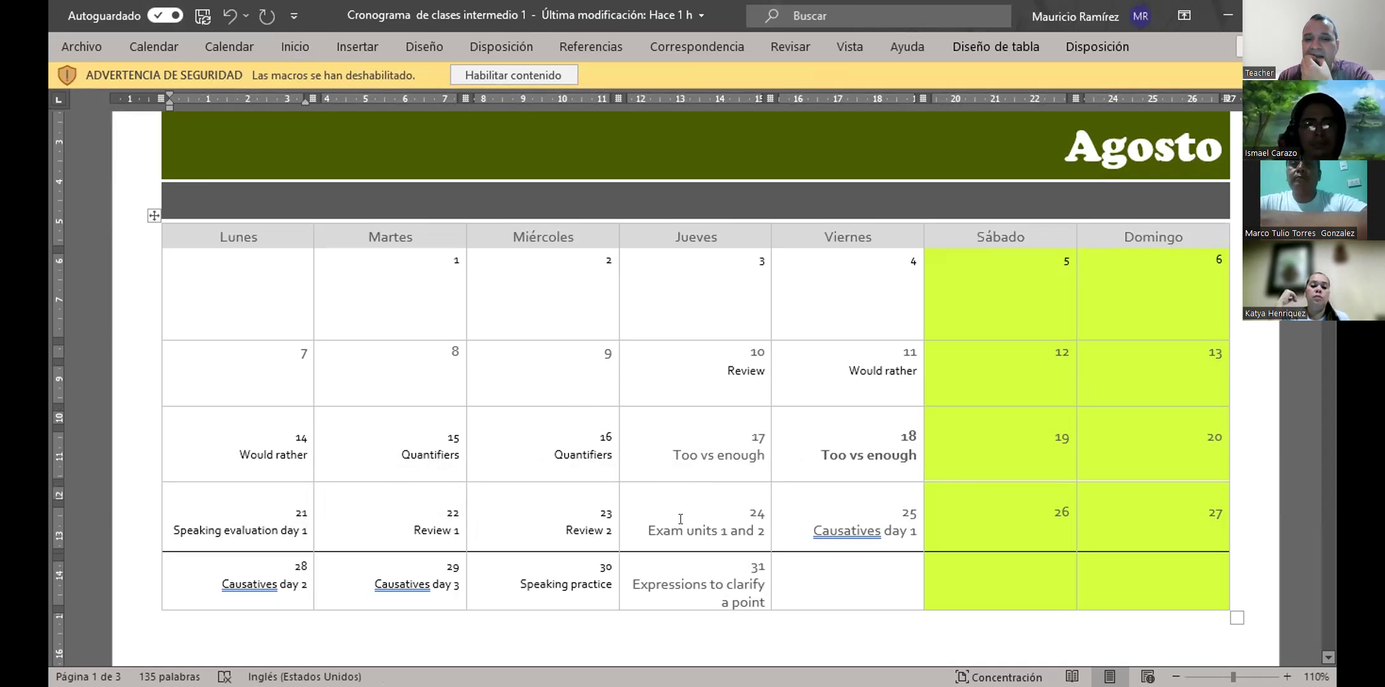
{"action": "left_click_drag", "start_coordinate": [608, 512], "coordinate": [606, 528]}
{"action": "left_click", "coordinate": [574, 529]}
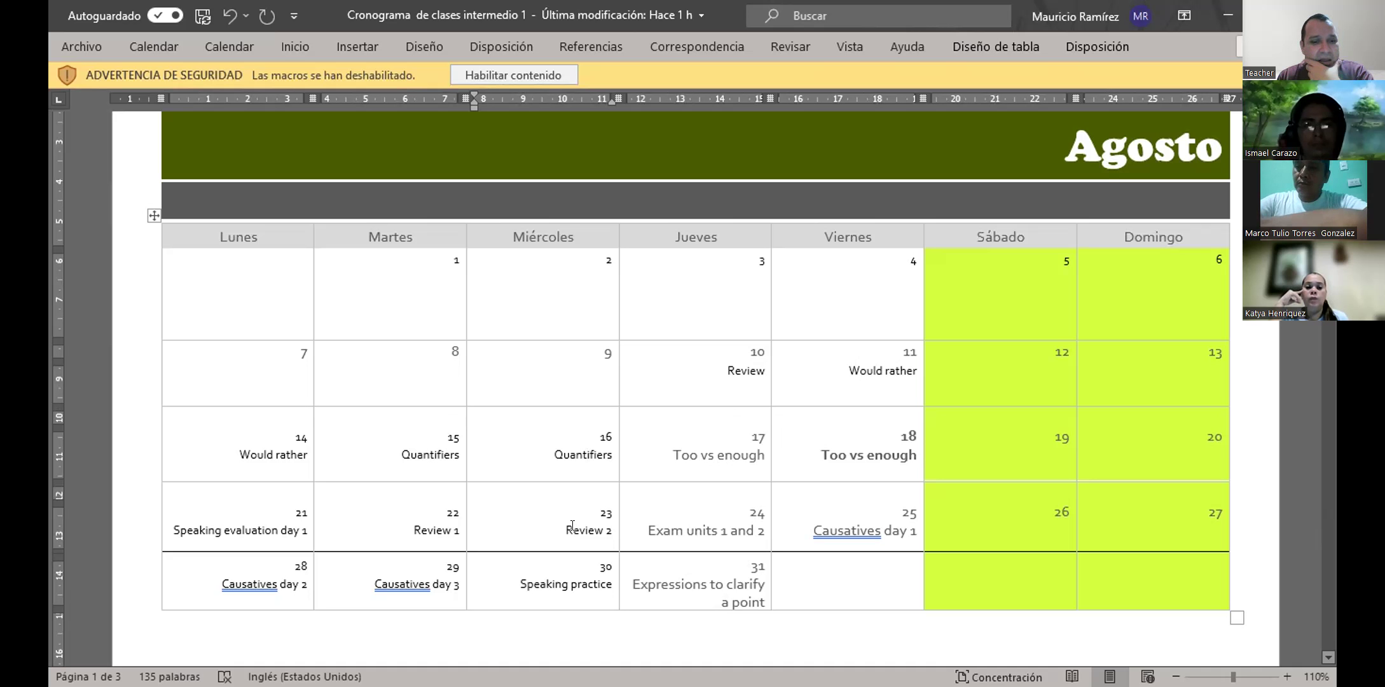
- Highlight the Final exam entry on September 13, and return to the August calendar to look over its entries
{"action": "scroll", "coordinate": [650, 482], "scroll_direction": "down", "scroll_amount": 15}
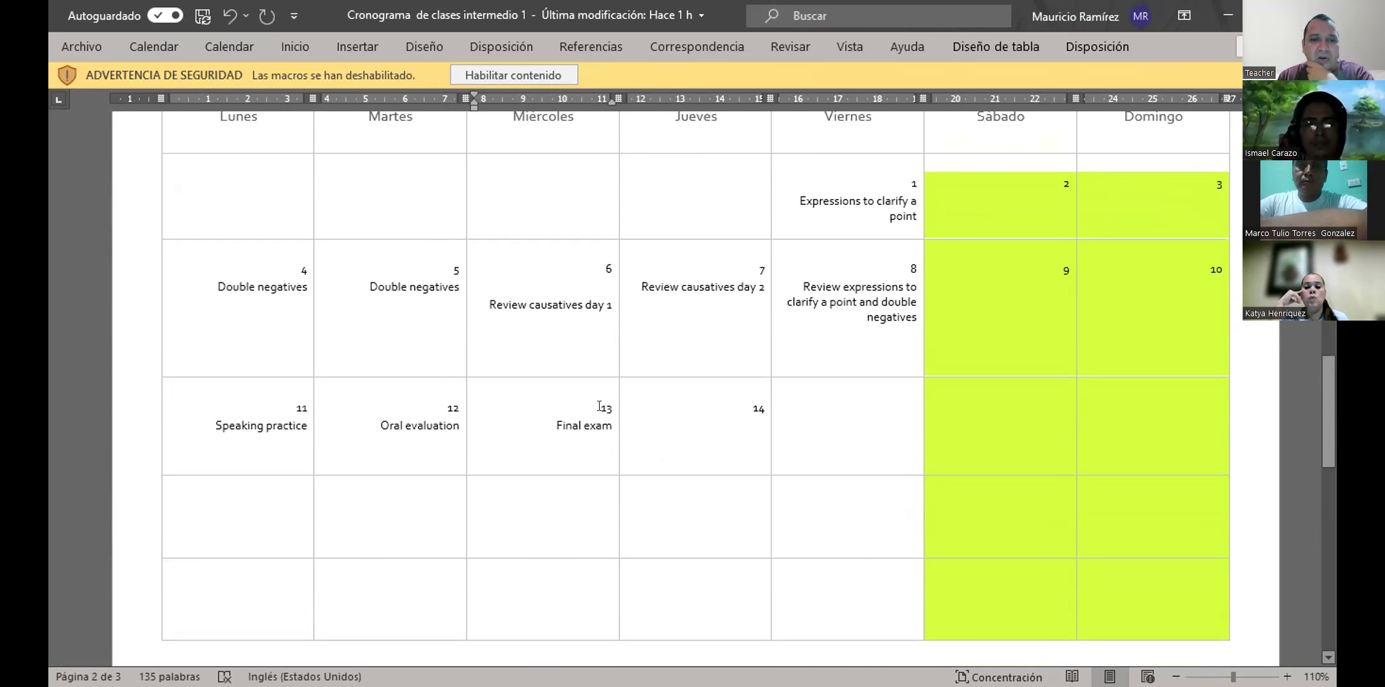
{"action": "left_click_drag", "start_coordinate": [599, 406], "coordinate": [614, 433]}
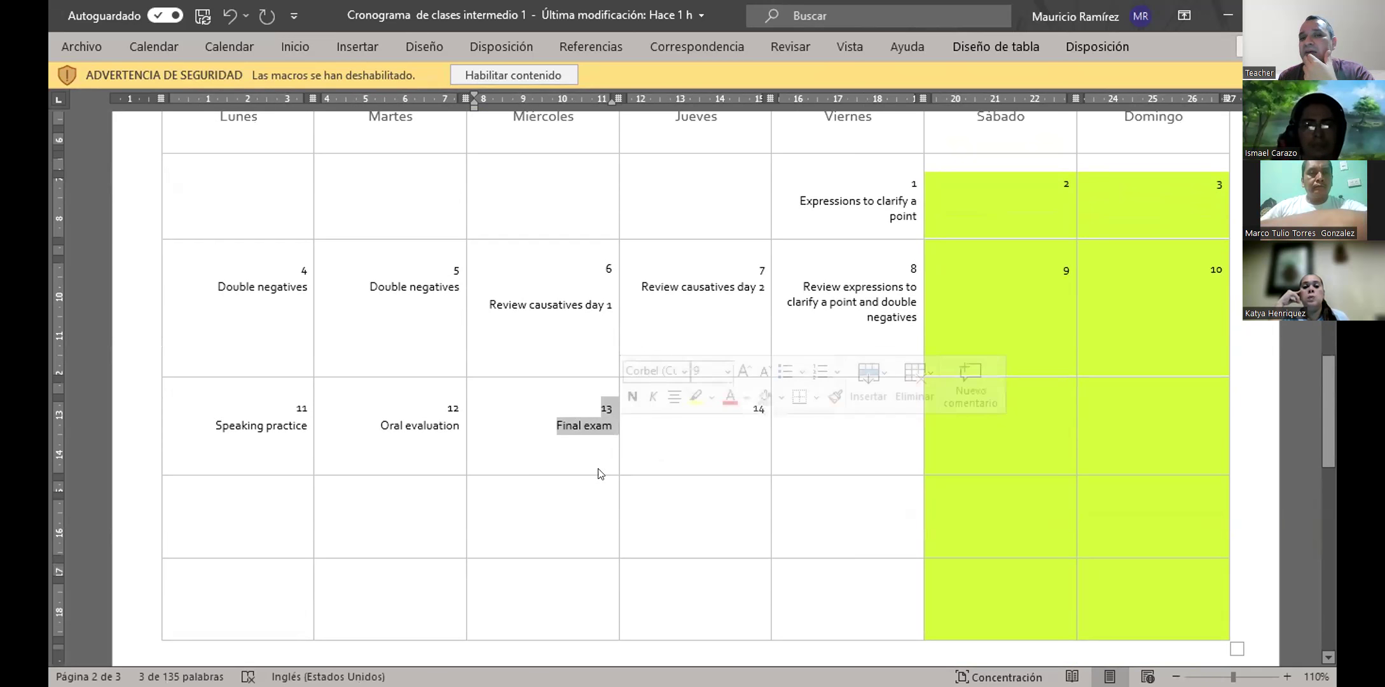
{"action": "scroll", "coordinate": [598, 474], "scroll_direction": "up", "scroll_amount": 10}
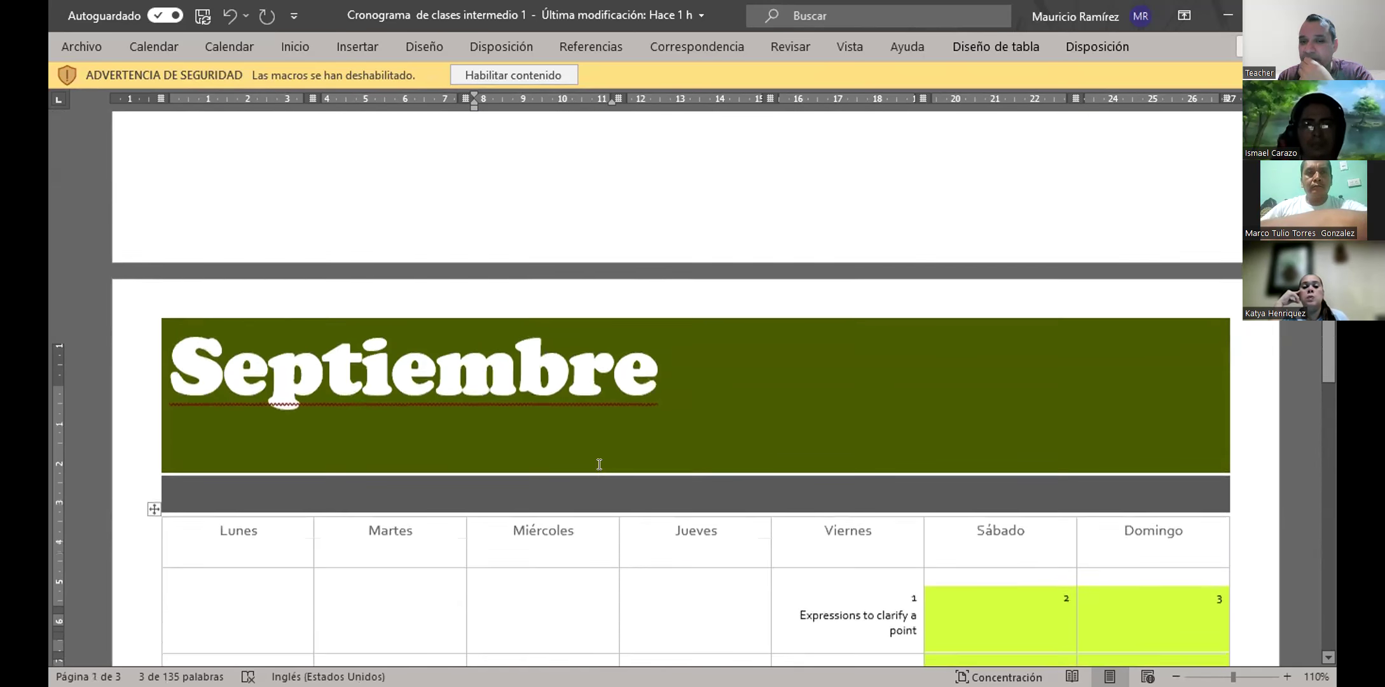
{"action": "scroll", "coordinate": [599, 464], "scroll_direction": "up", "scroll_amount": 10}
{"action": "scroll", "coordinate": [600, 468], "scroll_direction": "down", "scroll_amount": 2}
{"action": "scroll", "coordinate": [600, 470], "scroll_direction": "up", "scroll_amount": 2}
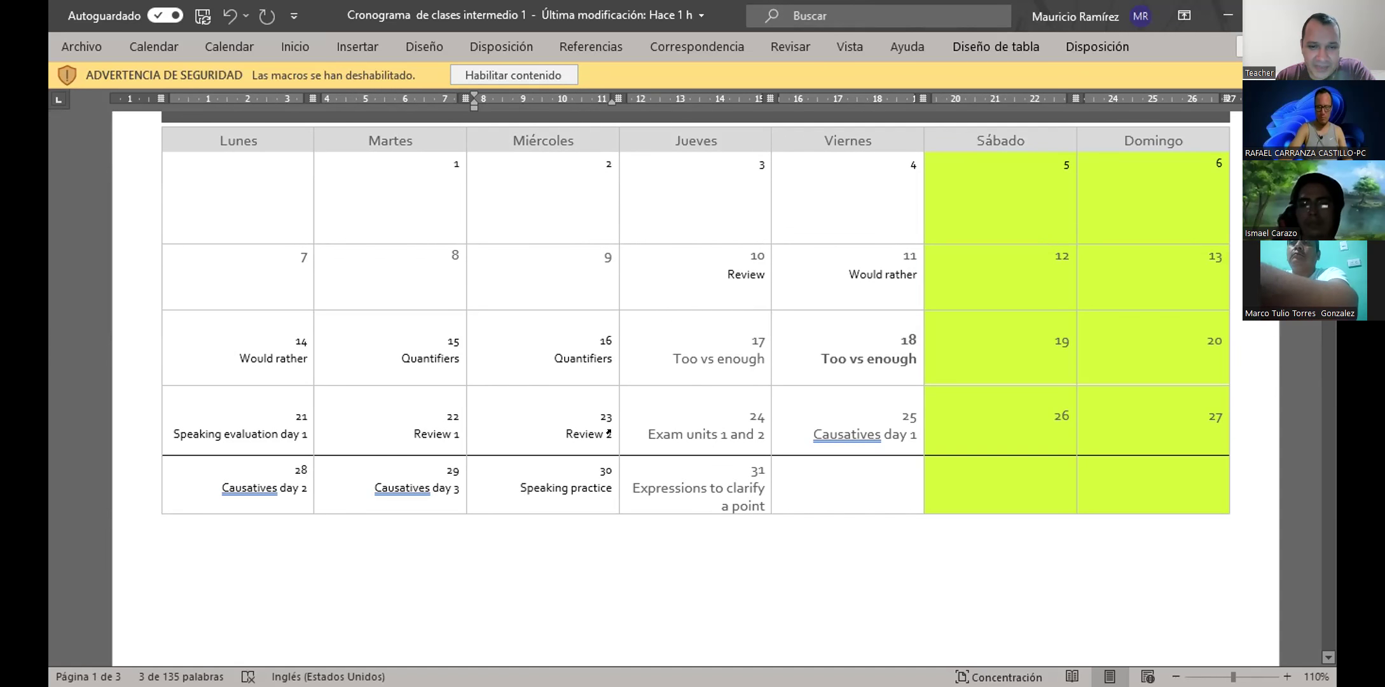
{"action": "scroll", "coordinate": [612, 426], "scroll_direction": "down", "scroll_amount": 3}
{"action": "scroll", "coordinate": [751, 124], "scroll_direction": "up", "scroll_amount": 4}
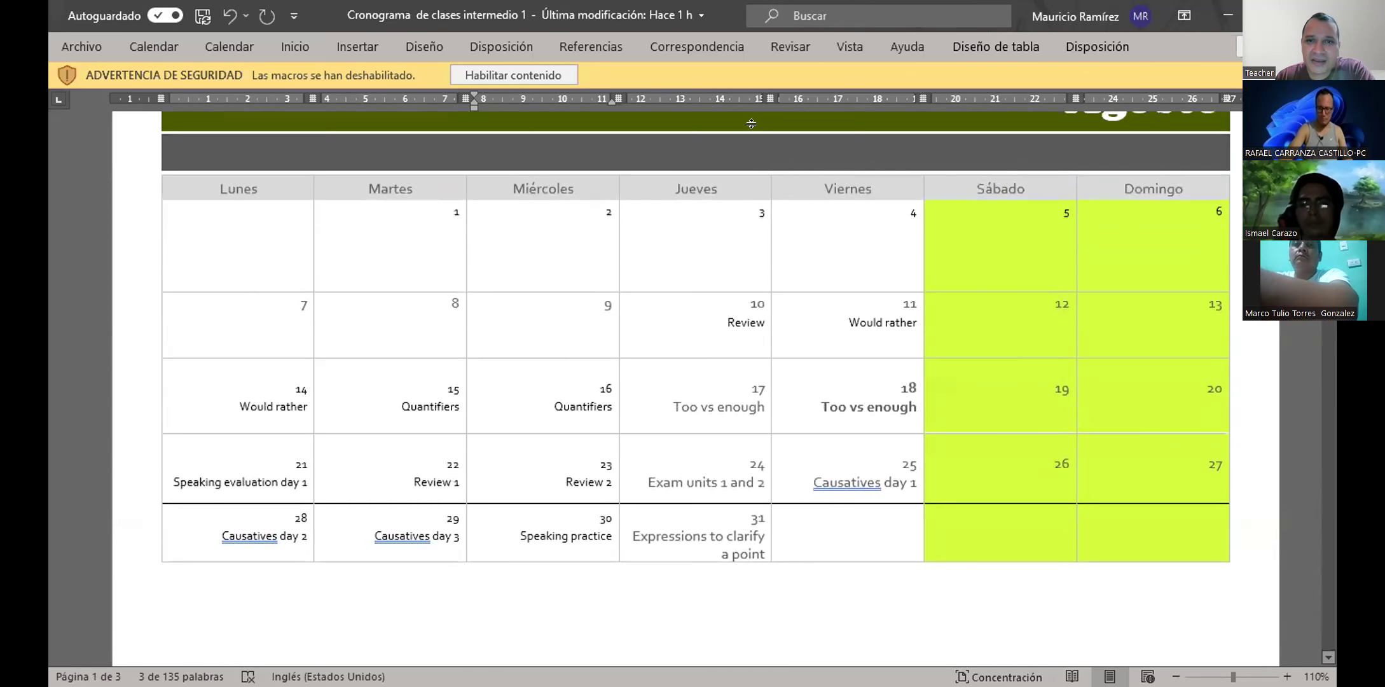